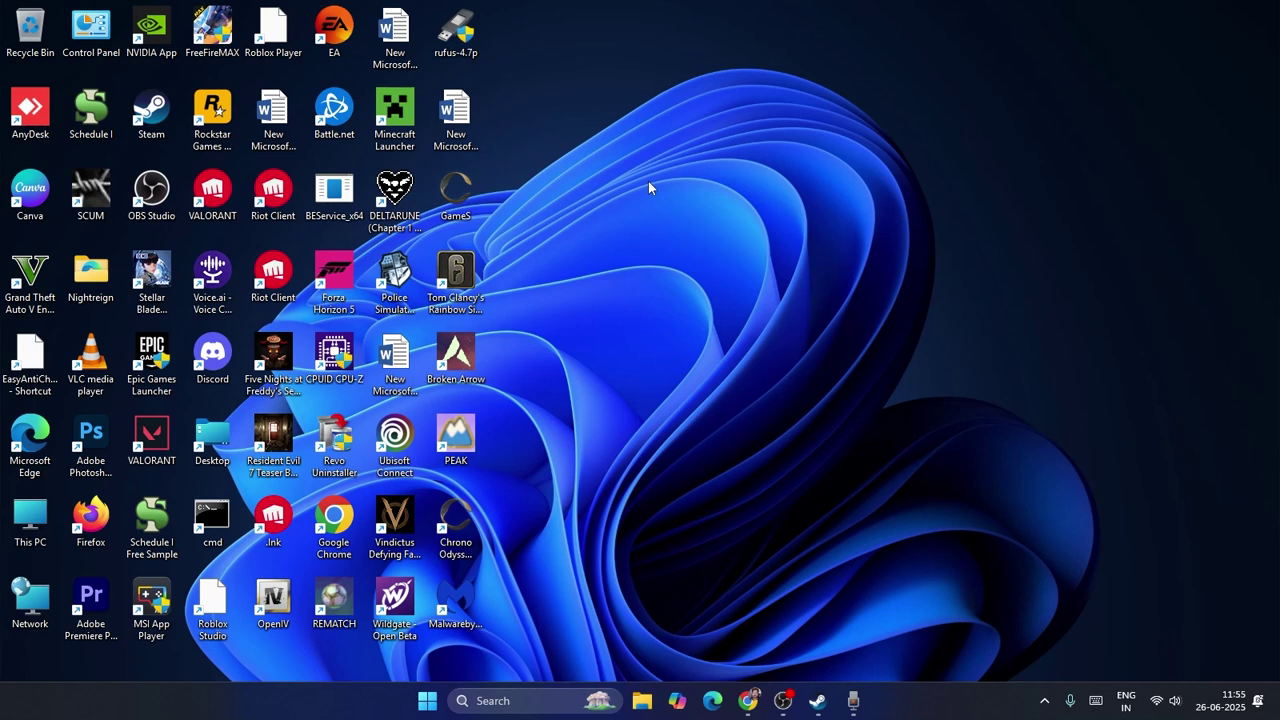
Step: Launch the Settings app by searching 'settings' from the taskbar
click(497, 700)
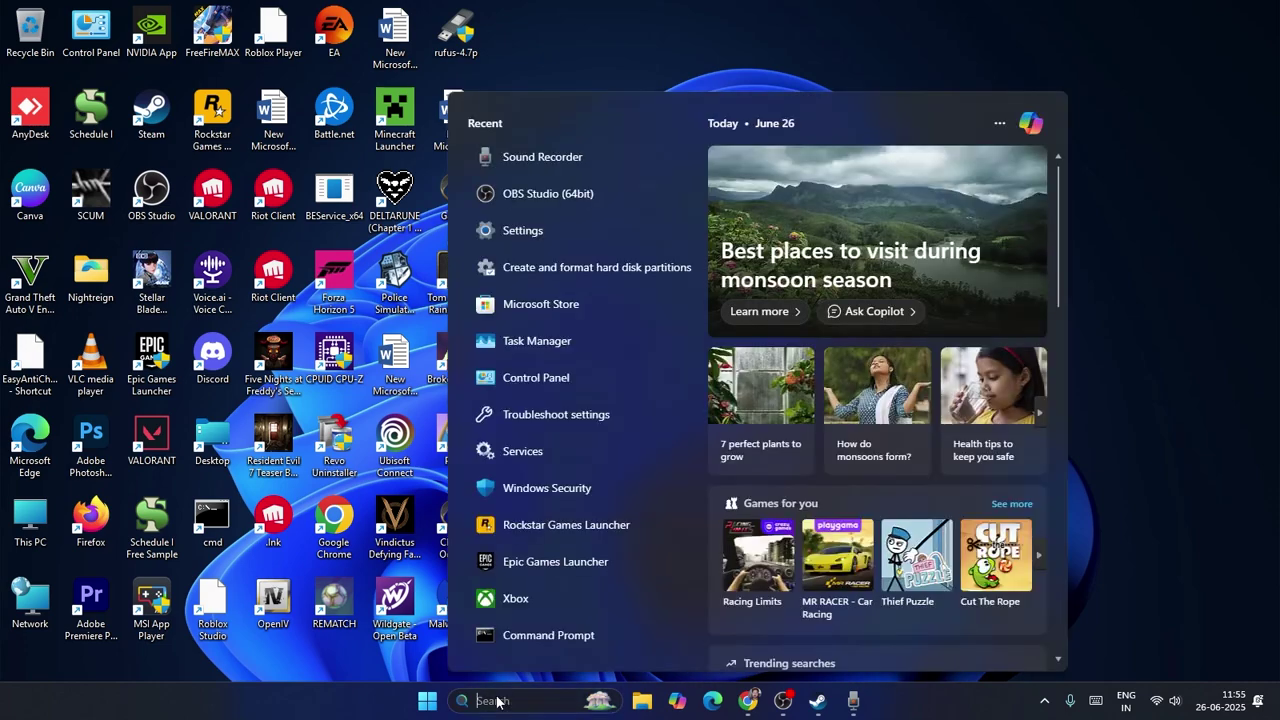
text(settings)
click(533, 214)
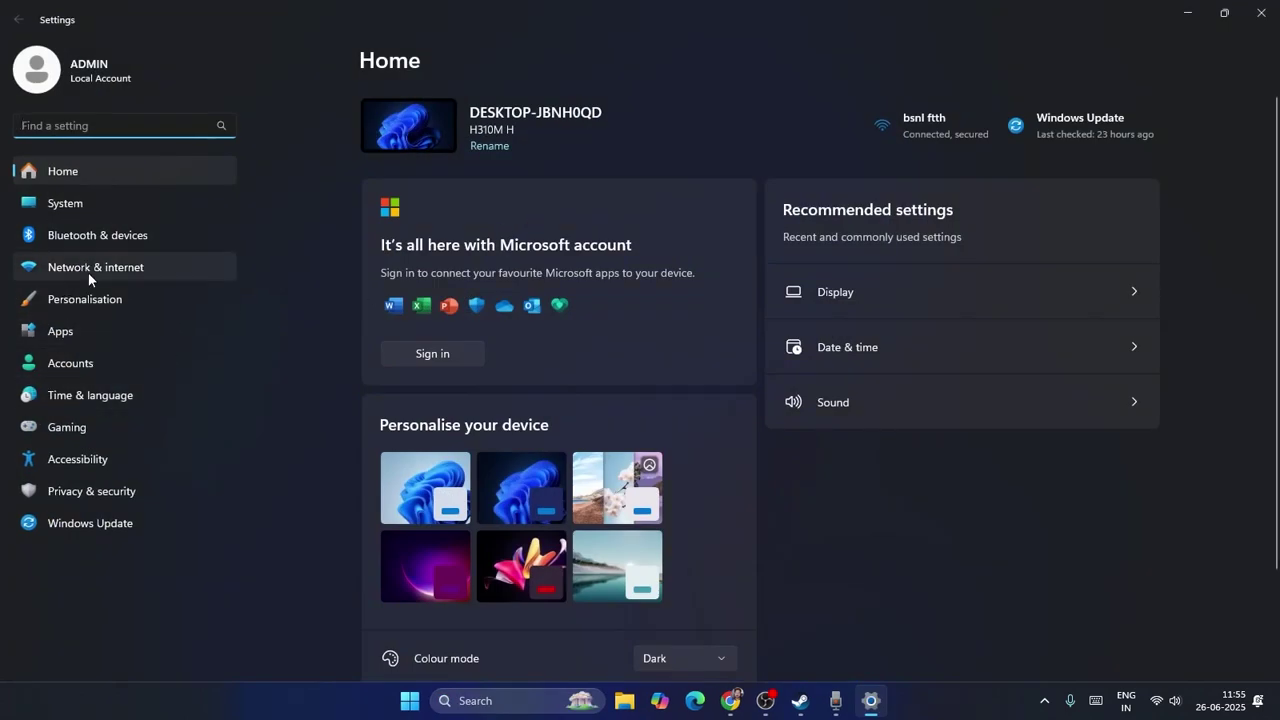
Step: Sync the PC clock with time.windows.com from Time & language > Date & time
click(106, 398)
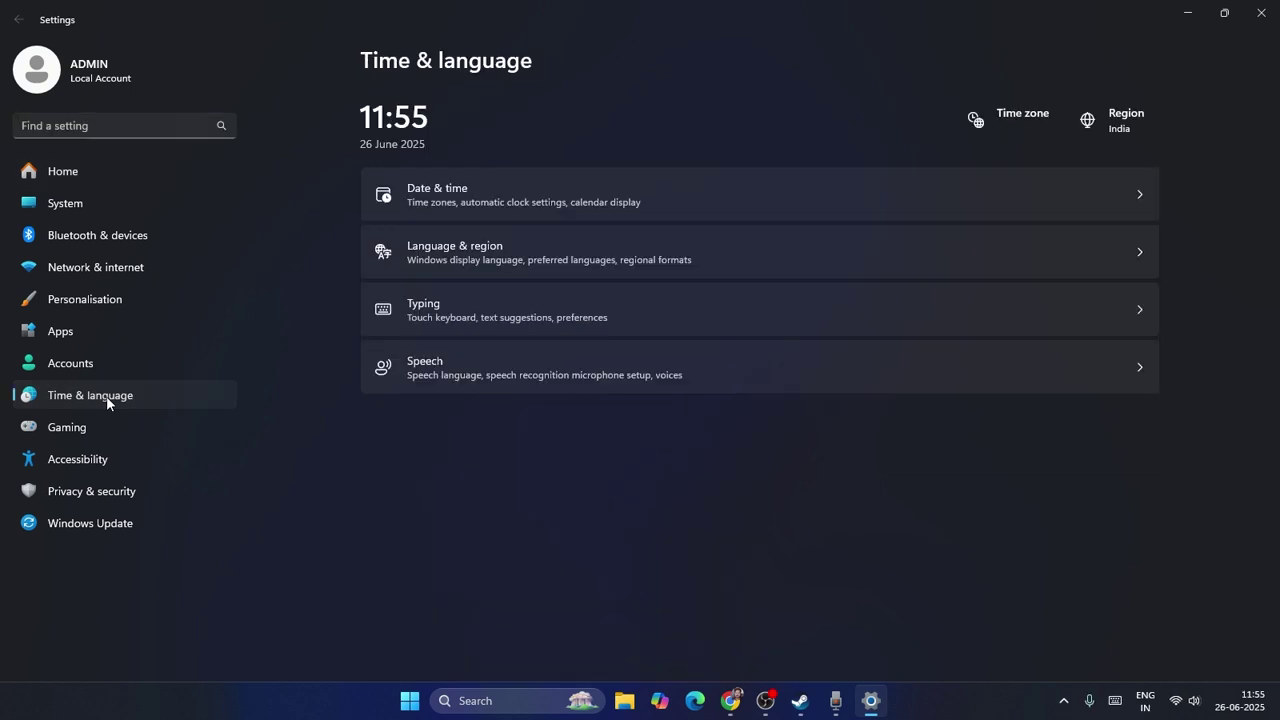
click(420, 193)
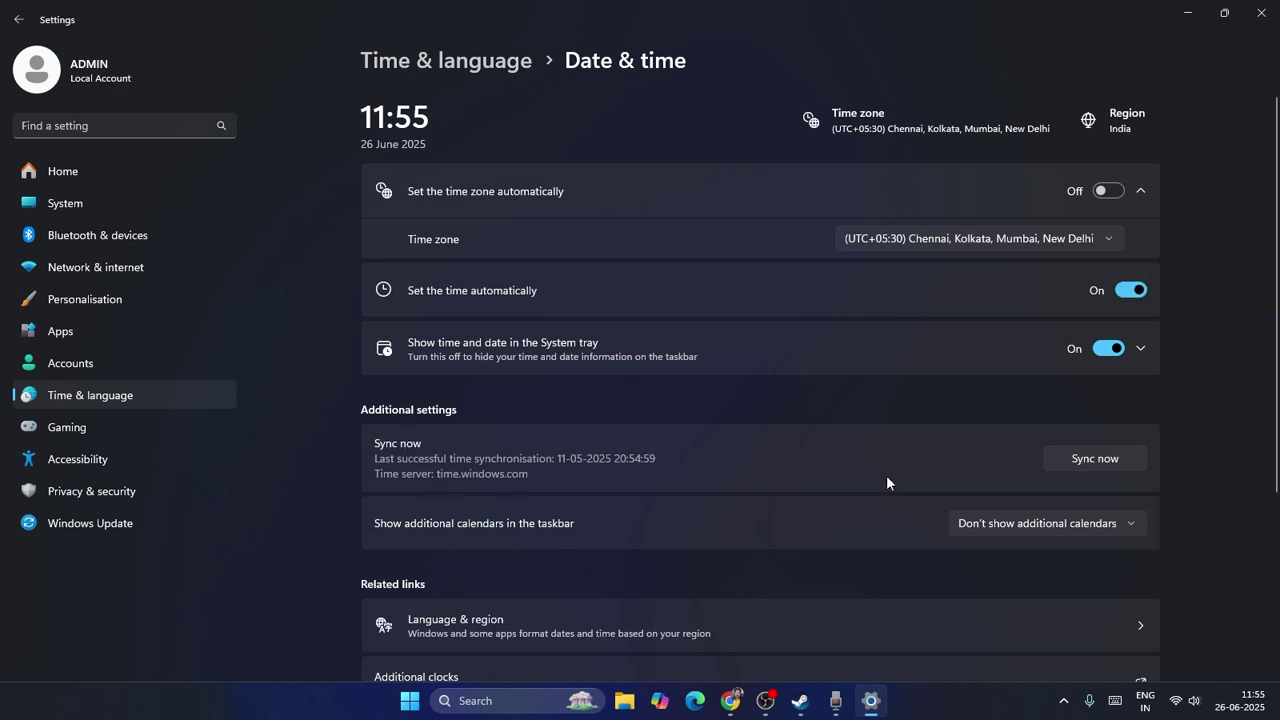
click(1088, 461)
Step: Open Apps > Installed apps, search for 'GTA', then clear the search
click(107, 329)
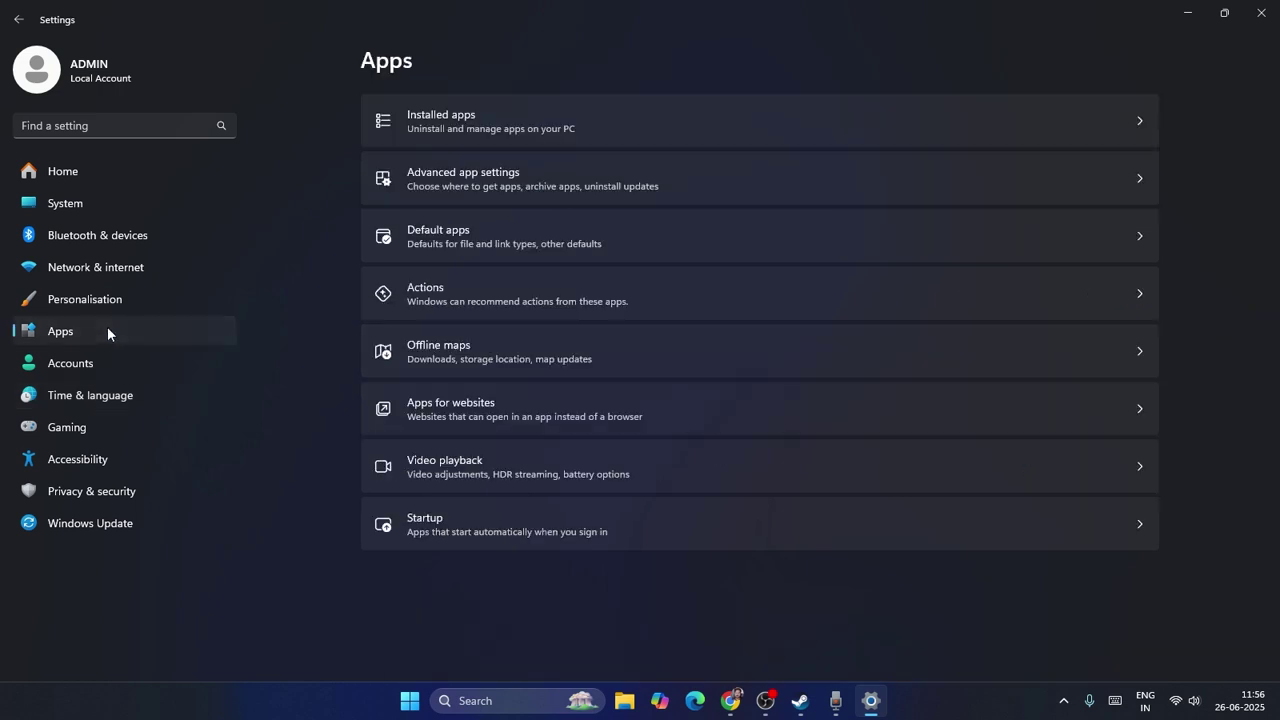
click(458, 116)
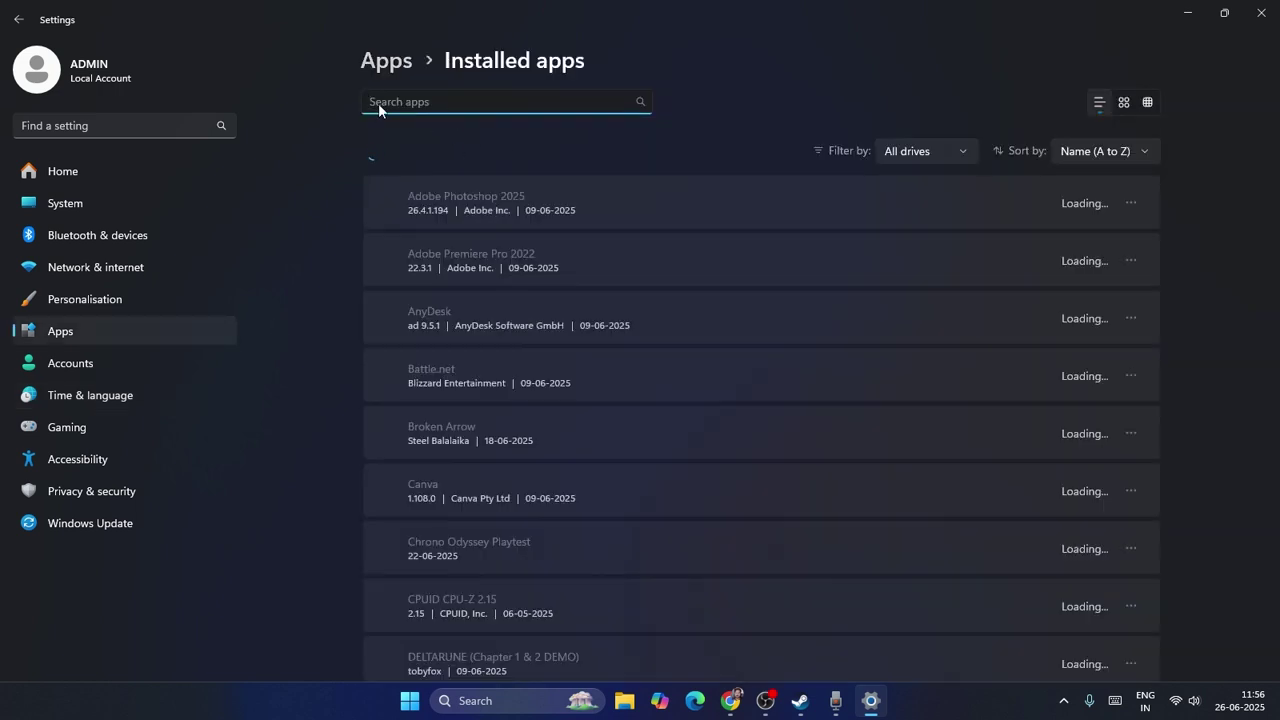
text(GTA)
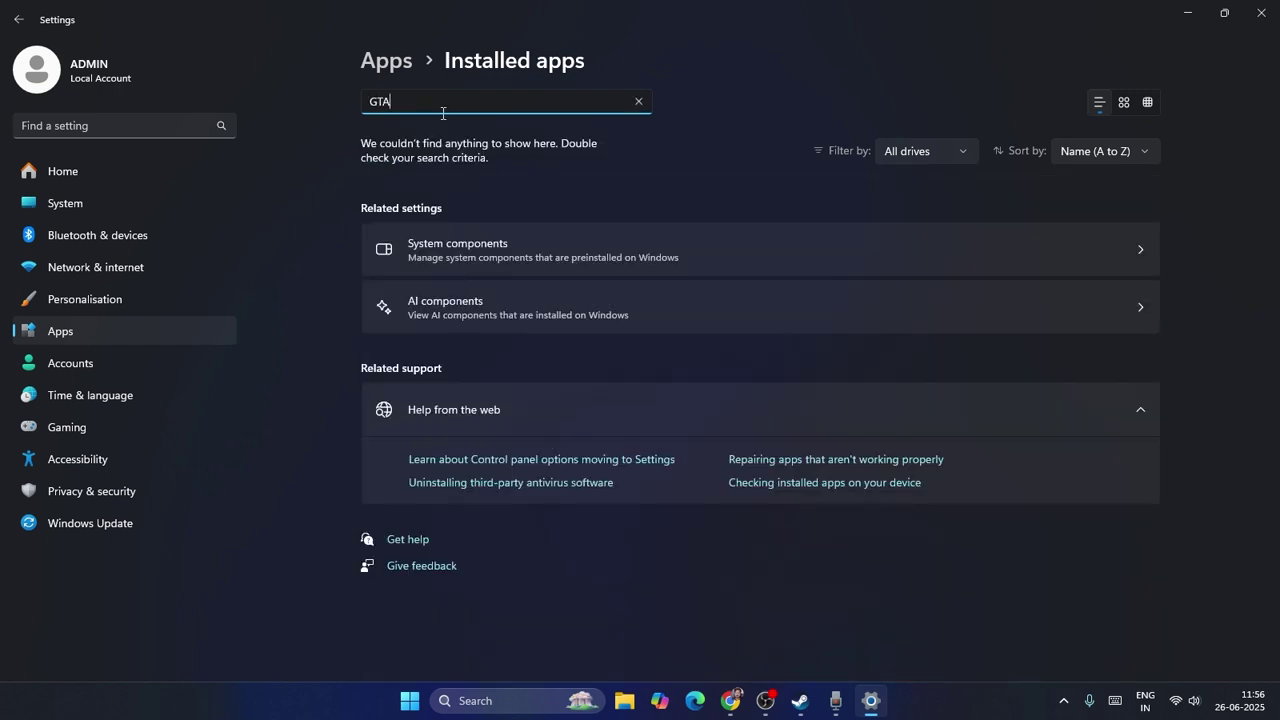
key(BackSpace)
key(BackSpace)
key(BackSpace)
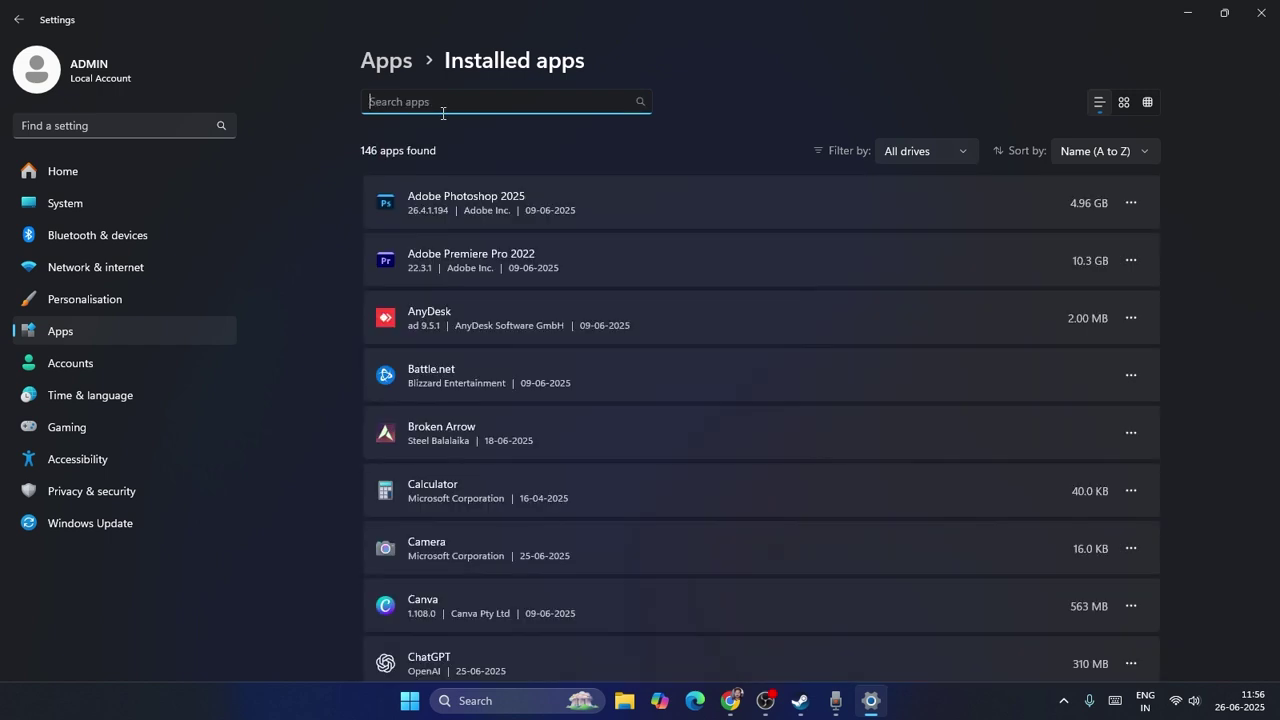
Step: Scroll through the full list of 146 installed apps
scroll(1213, 295, down, 6)
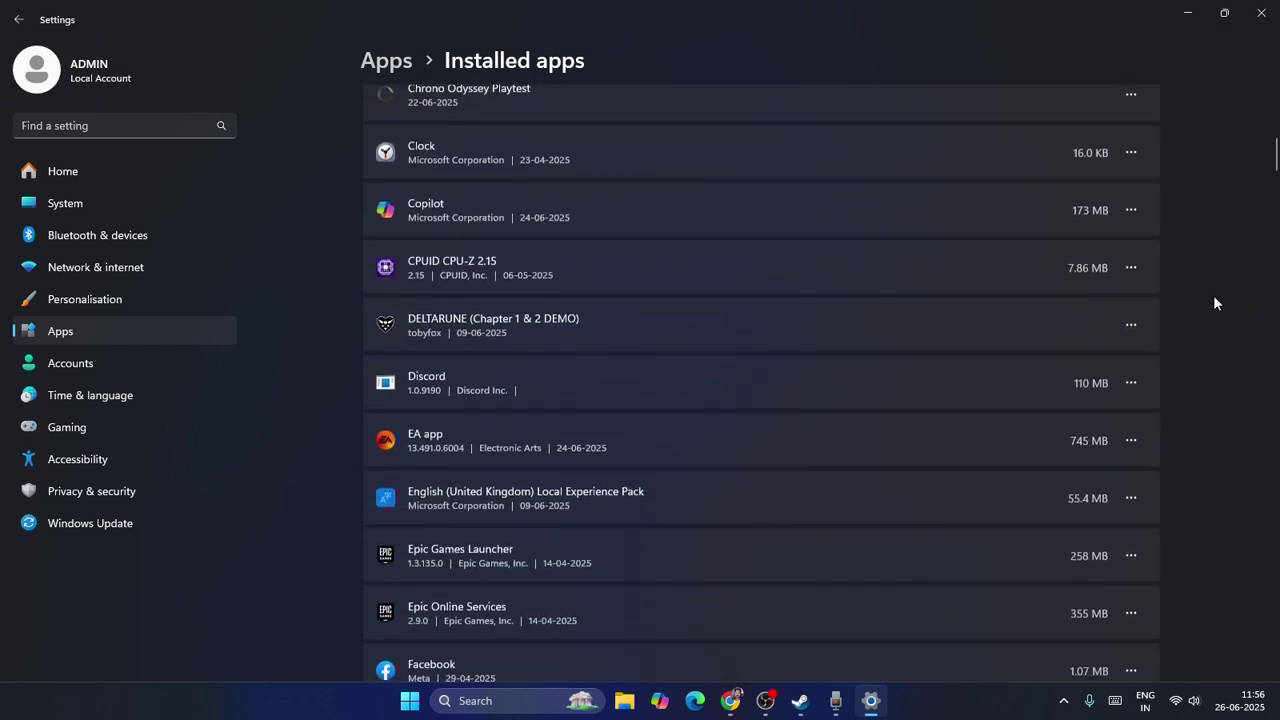
scroll(1213, 295, down, 15)
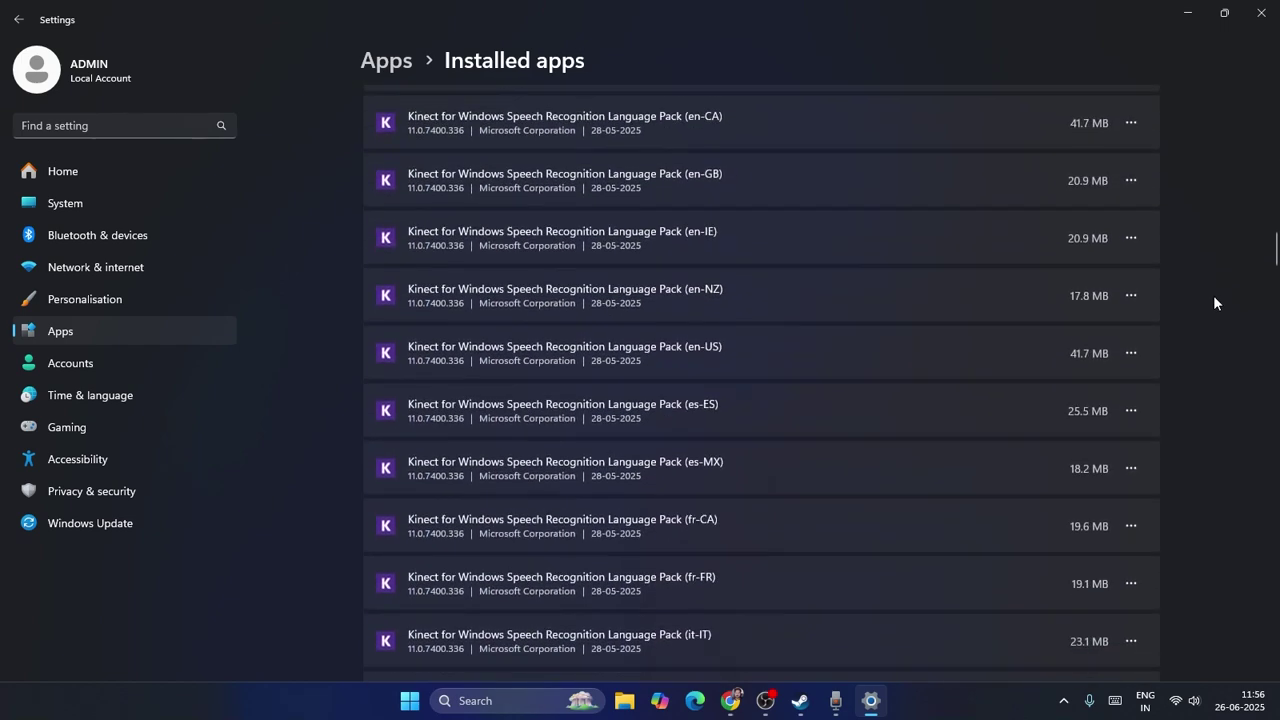
scroll(1213, 295, down, 15)
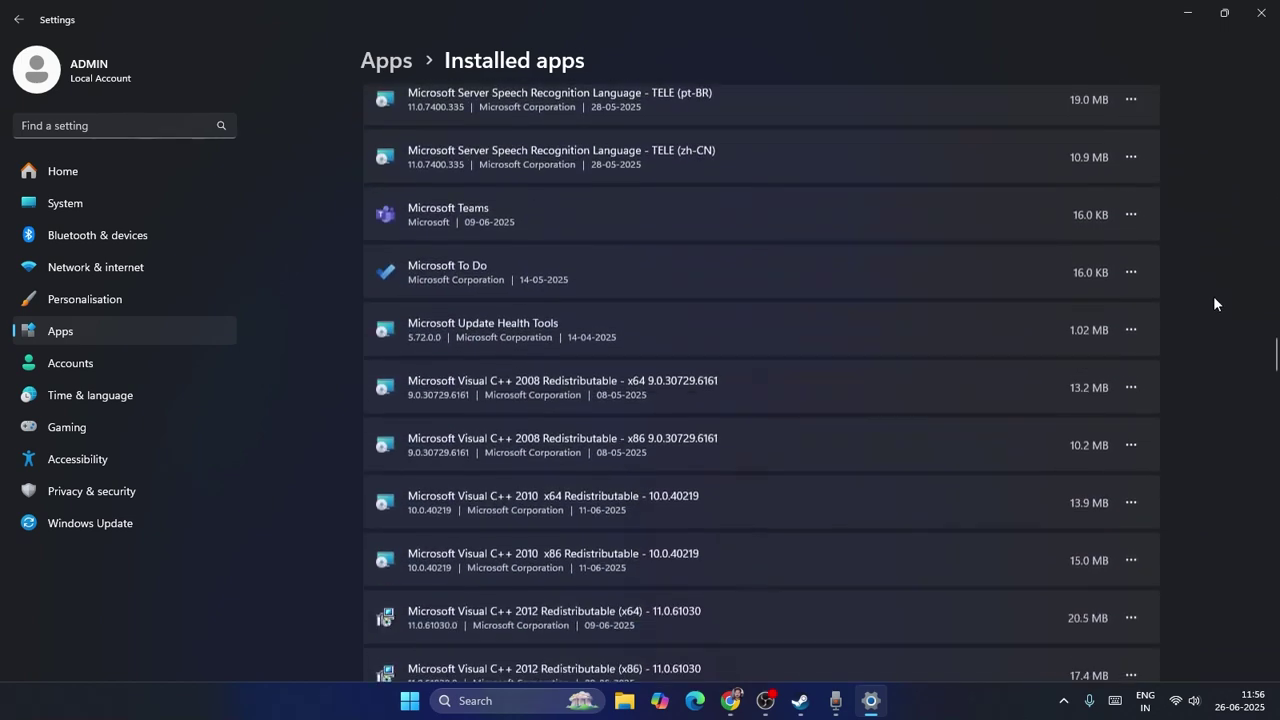
scroll(1215, 303, down, 15)
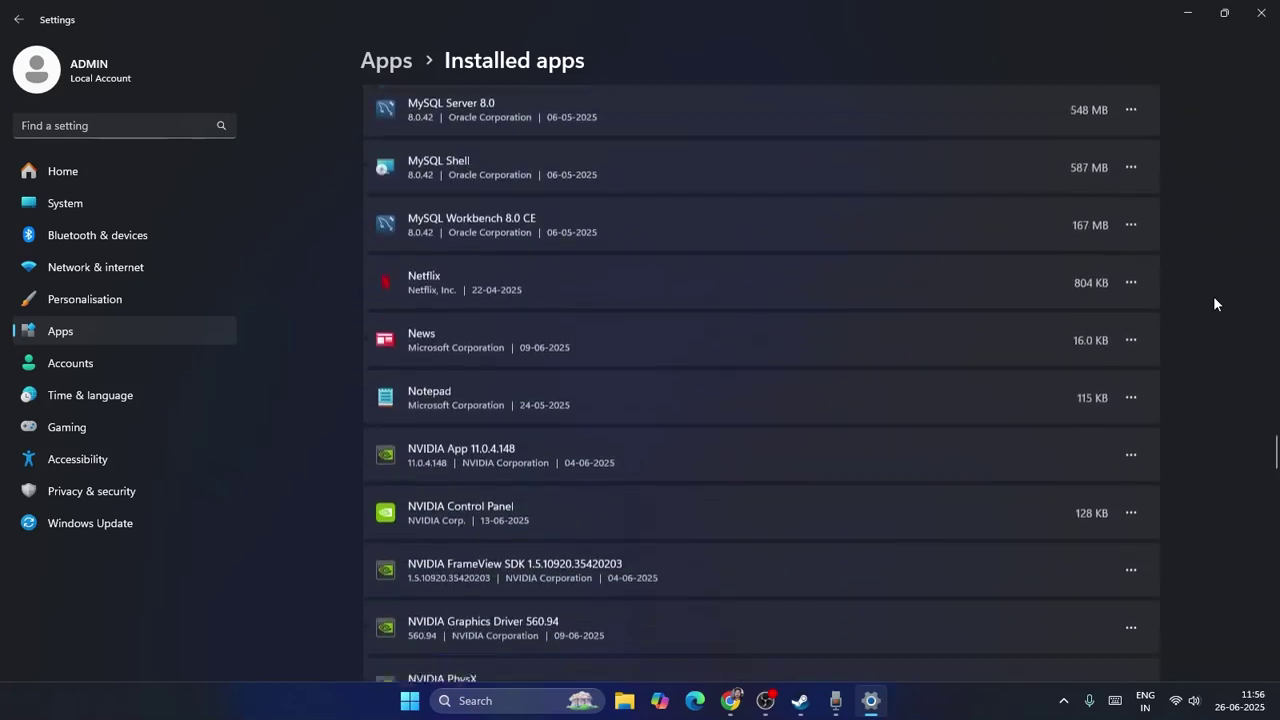
scroll(1215, 303, down, 15)
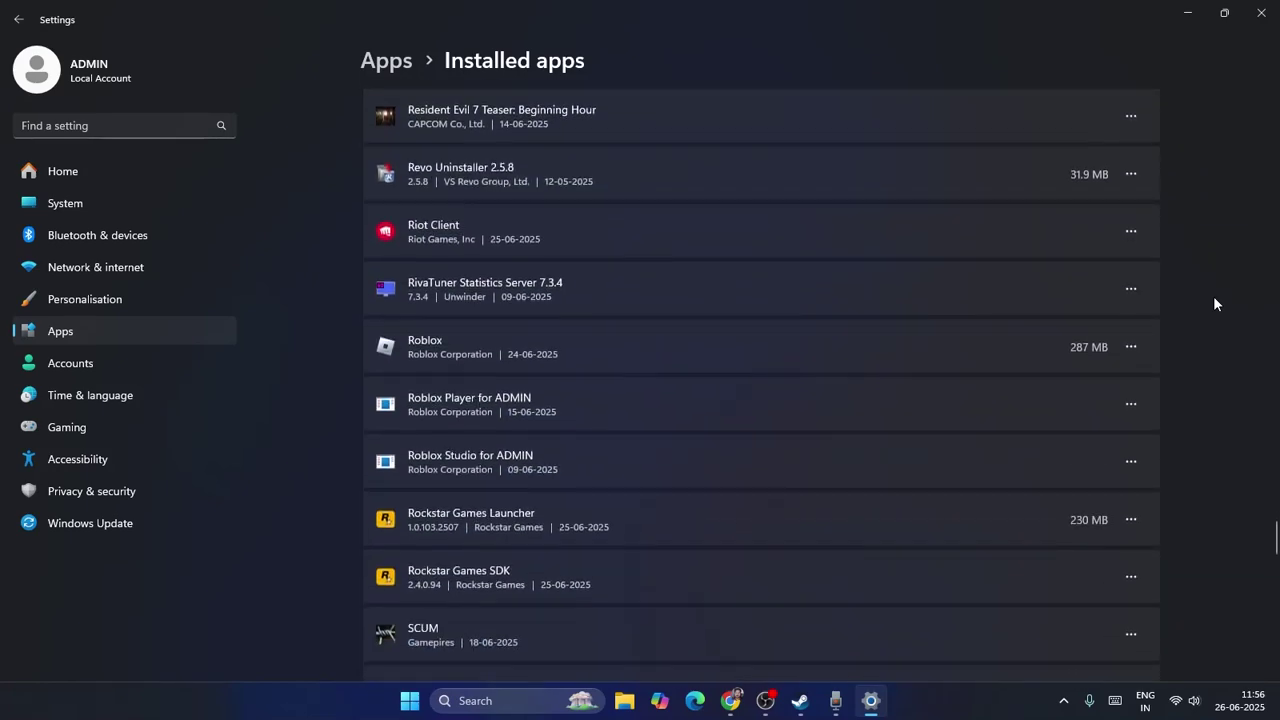
scroll(1215, 303, down, 5)
scroll(1203, 299, up, 2)
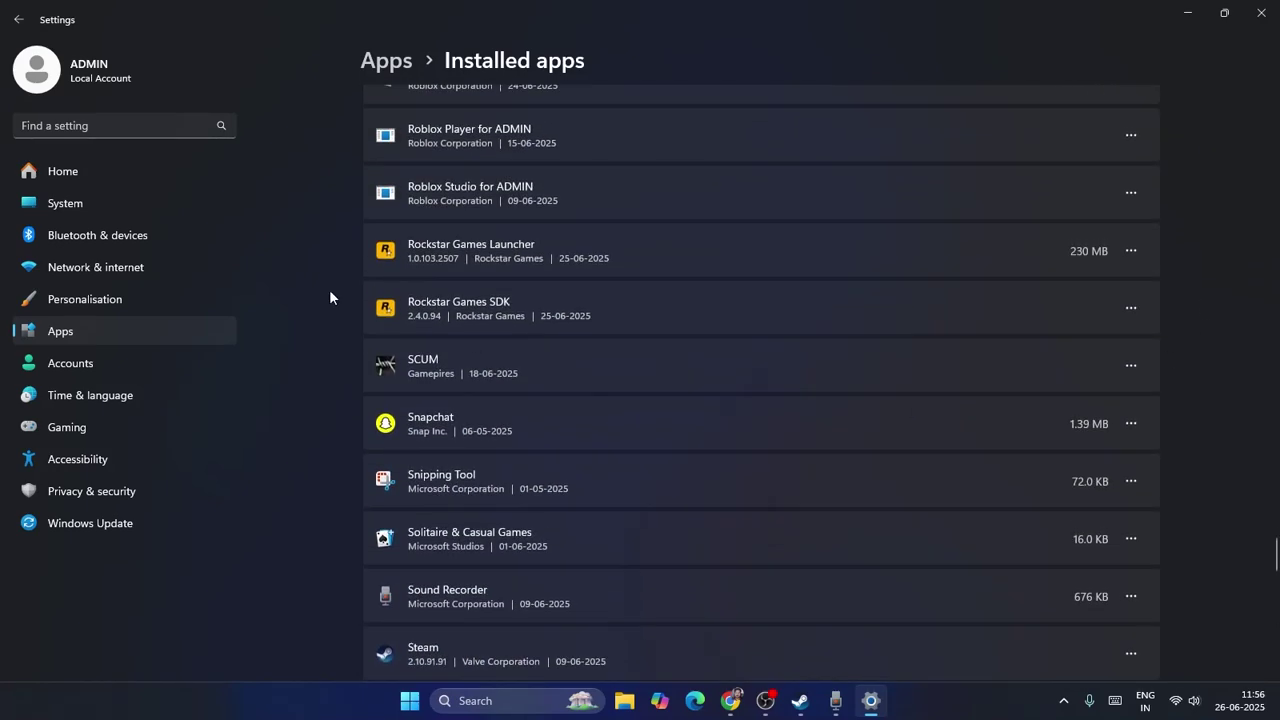
scroll(1048, 335, down, 5)
scroll(1048, 335, up, 3)
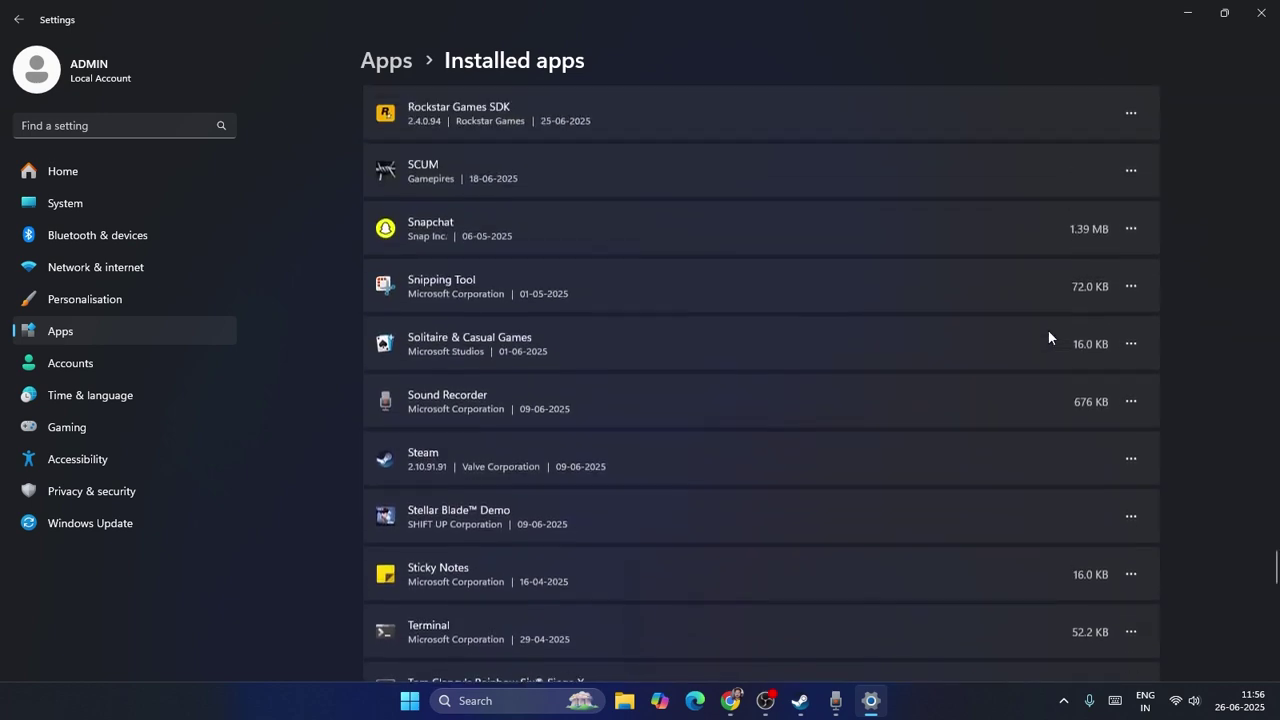
scroll(1048, 335, down, 1)
scroll(1048, 330, down, 5)
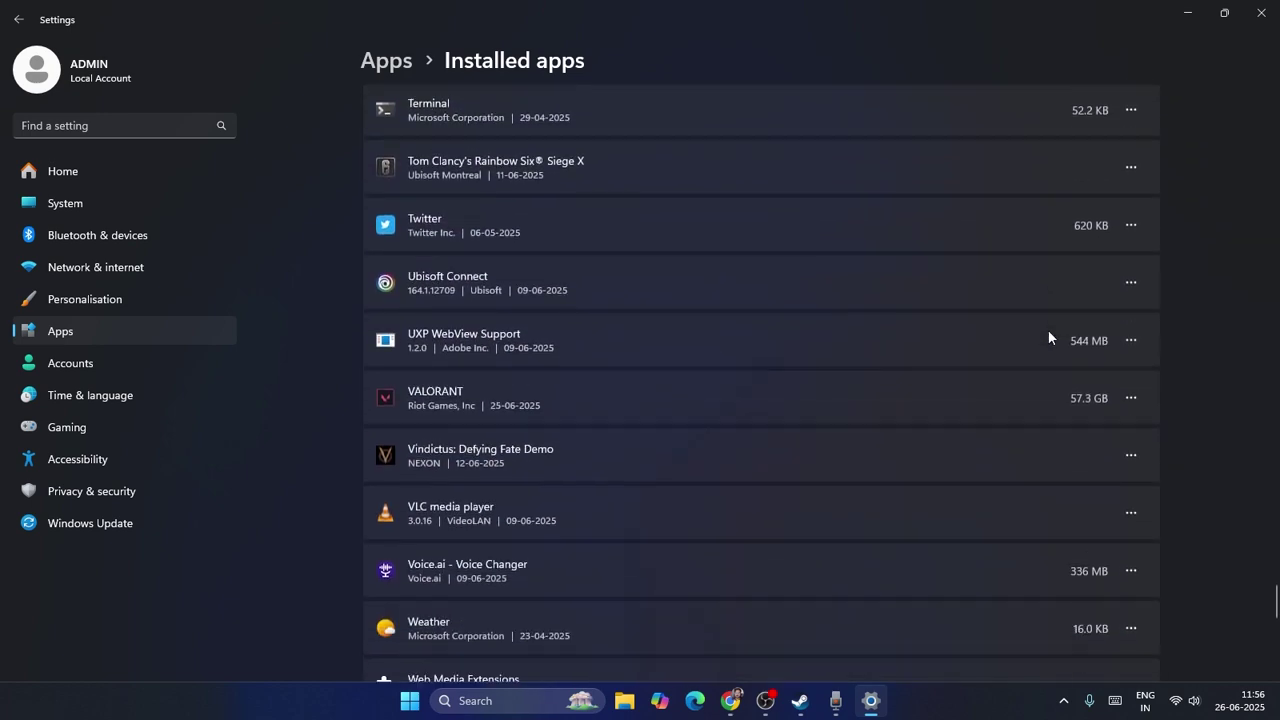
scroll(1048, 334, up, 2)
scroll(596, 300, up, 20)
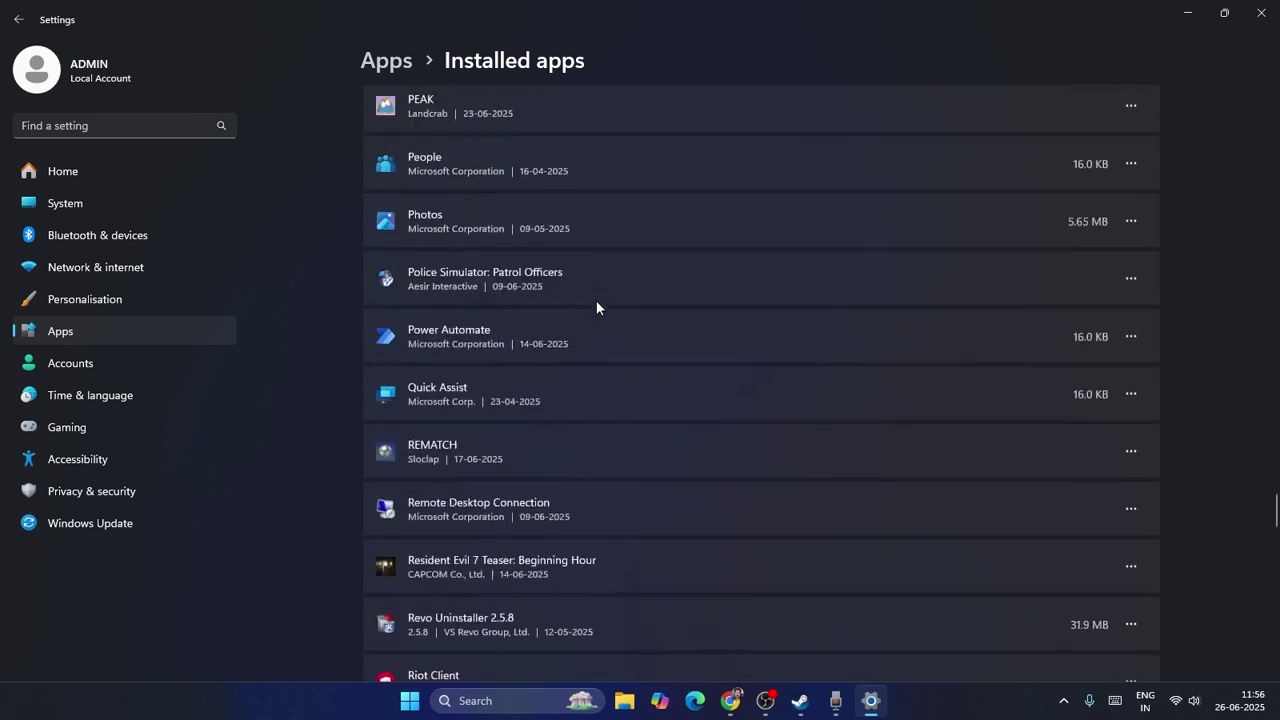
scroll(596, 305, up, 20)
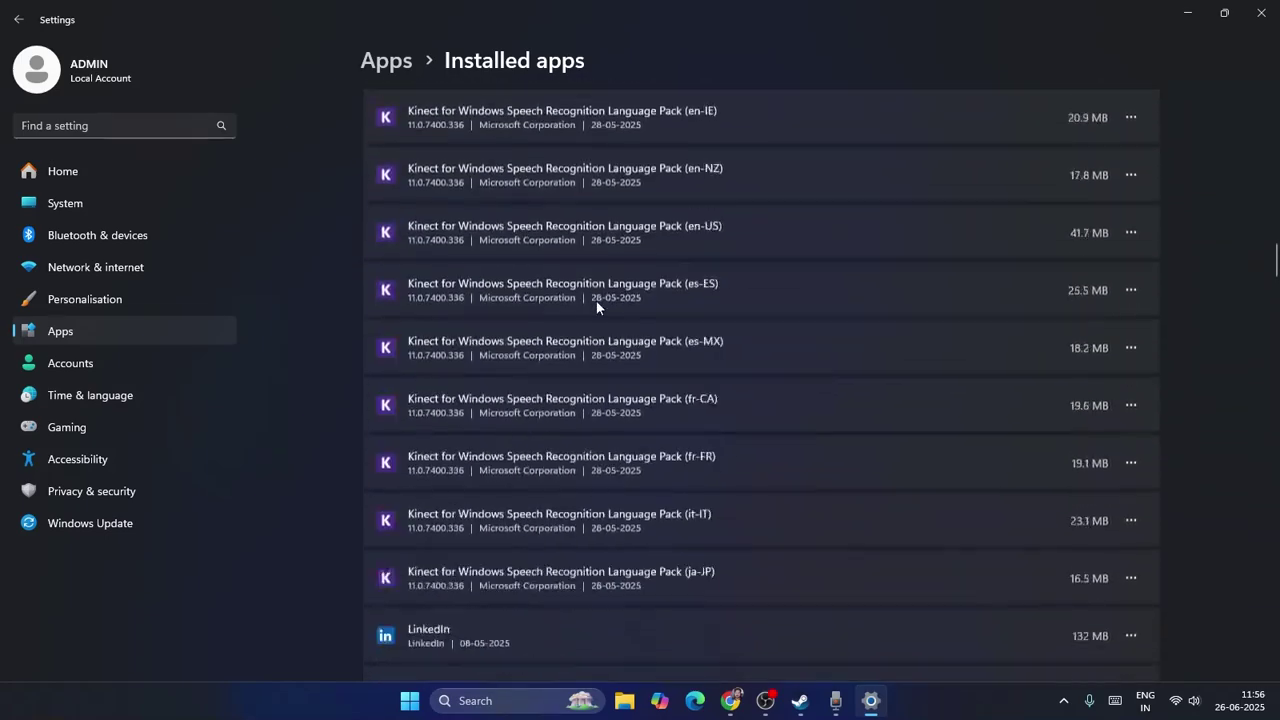
scroll(596, 306, up, 4)
Step: Search installed apps for 'GRA' and check Grand Theft Auto V Enhanced's options menu
click(403, 95)
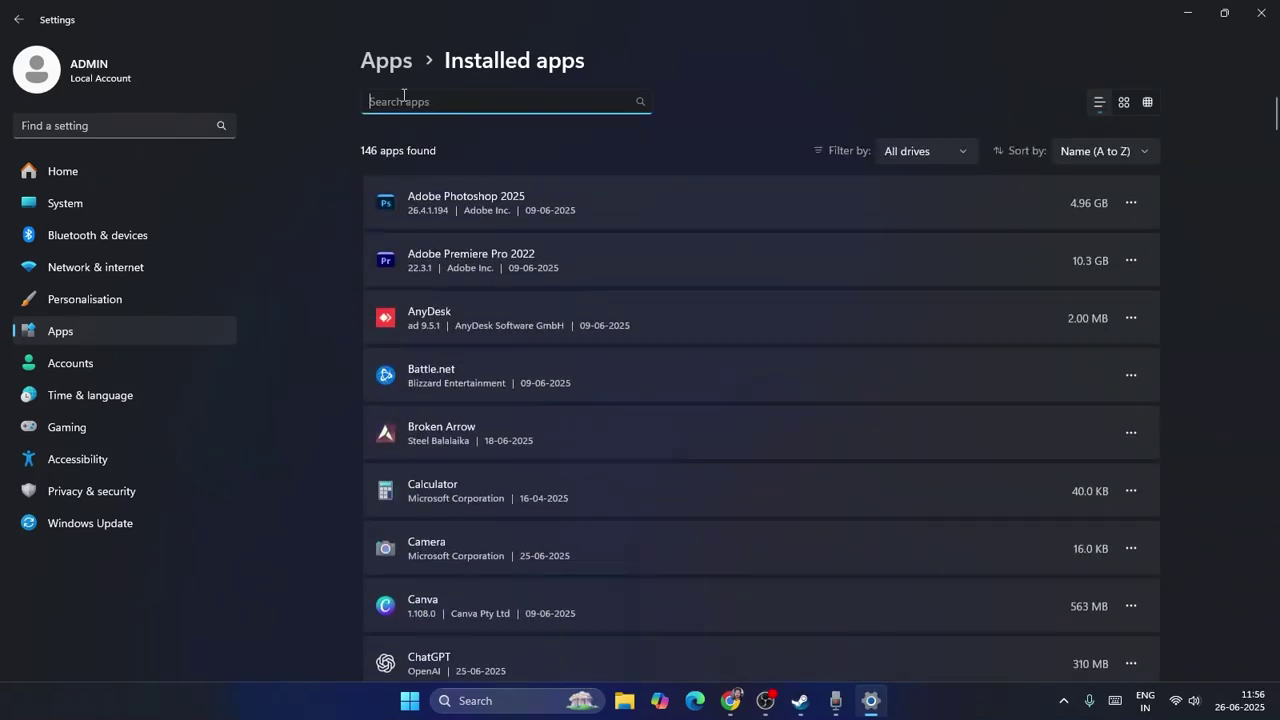
text(GRA)
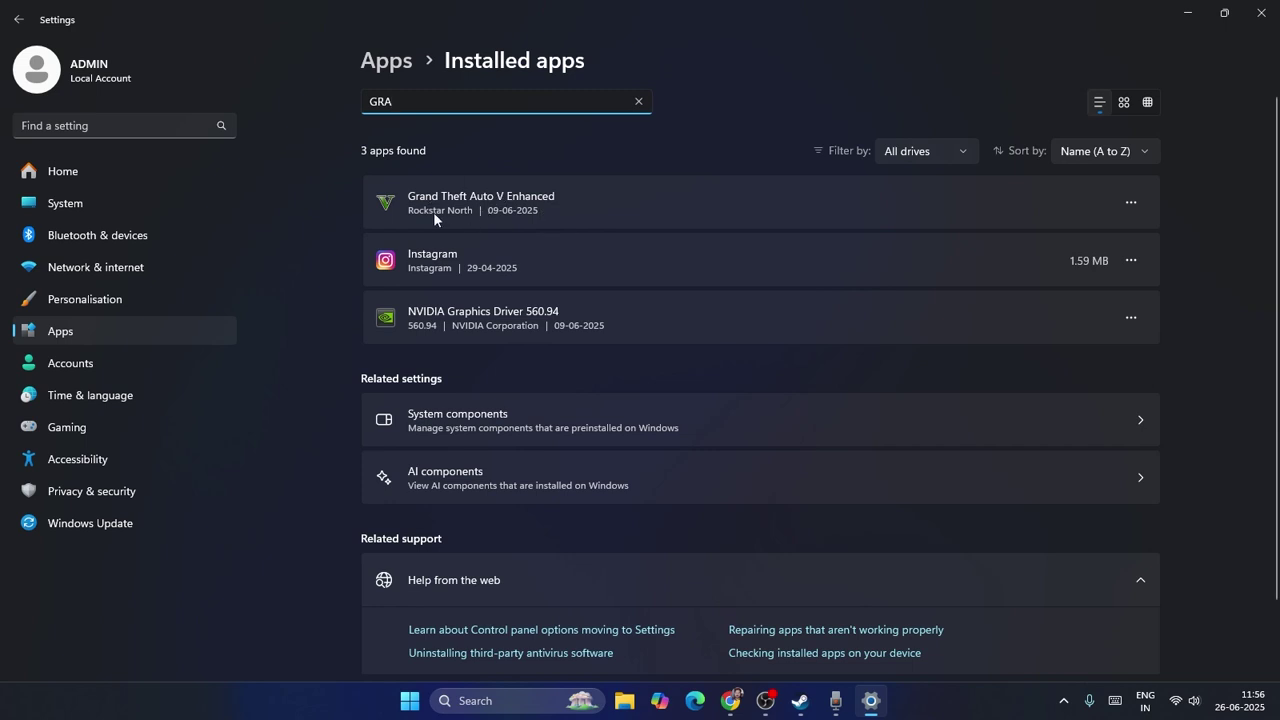
click(1131, 203)
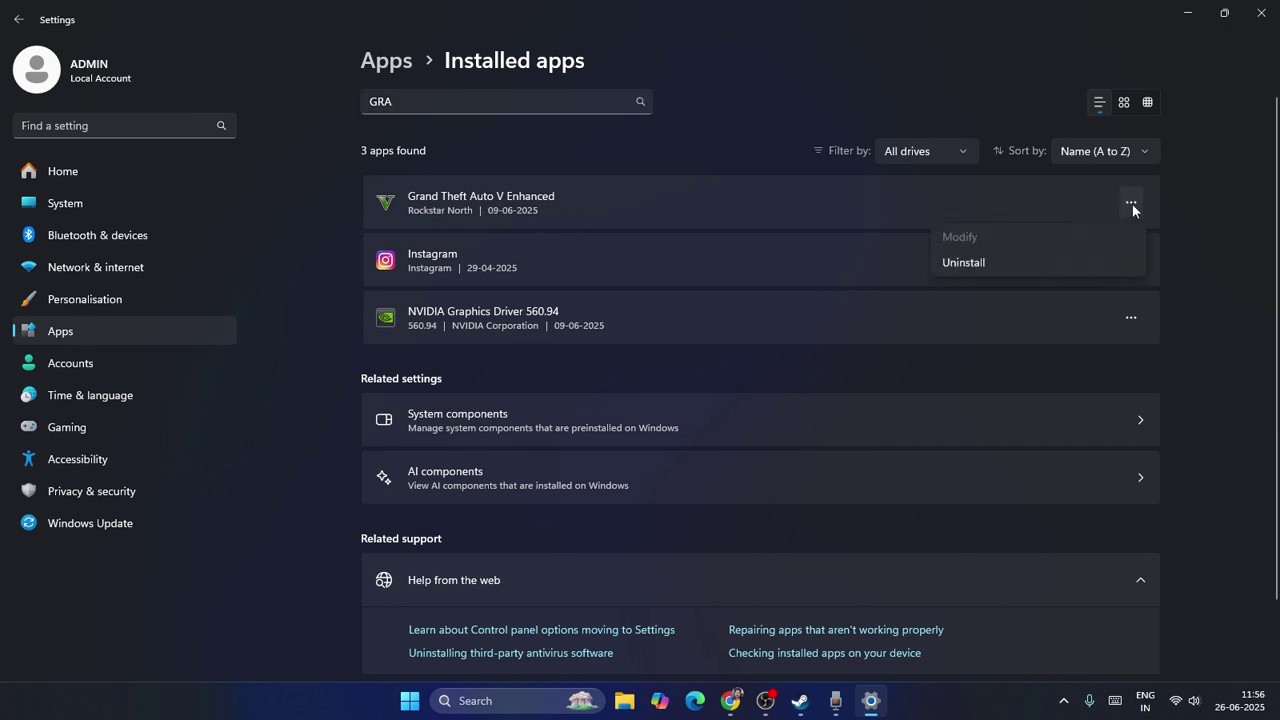
click(882, 206)
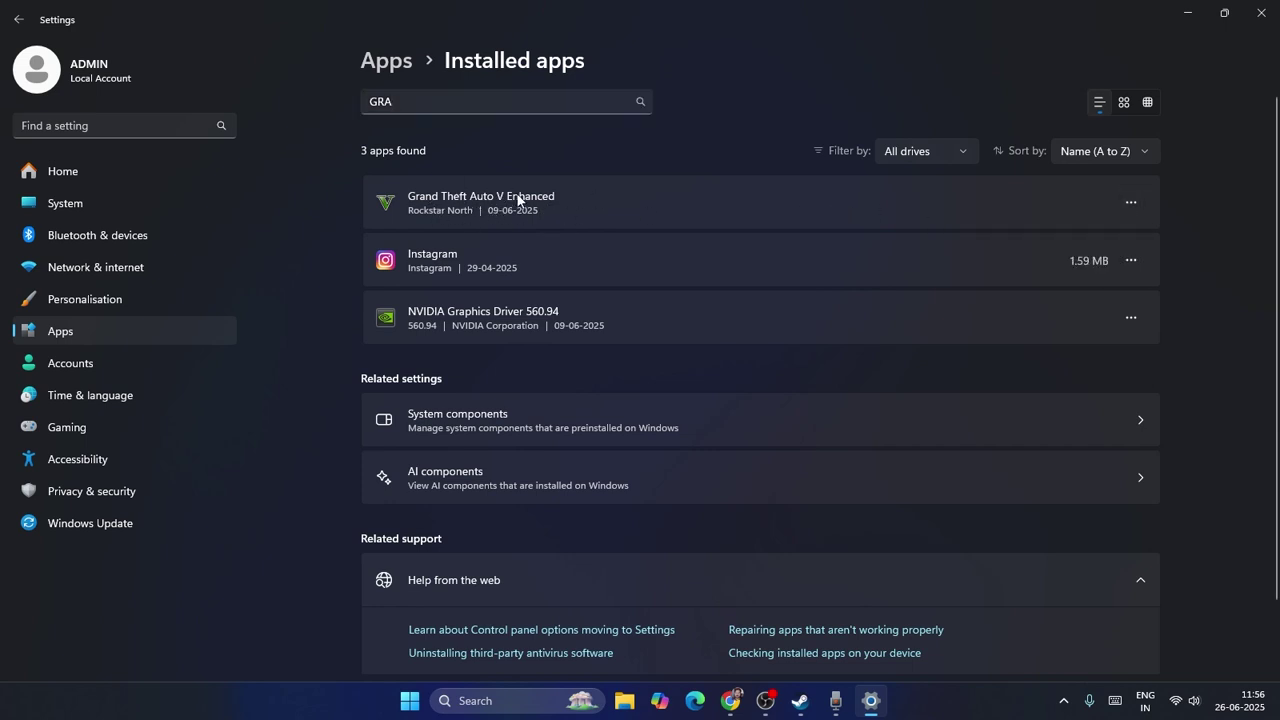
click(1131, 203)
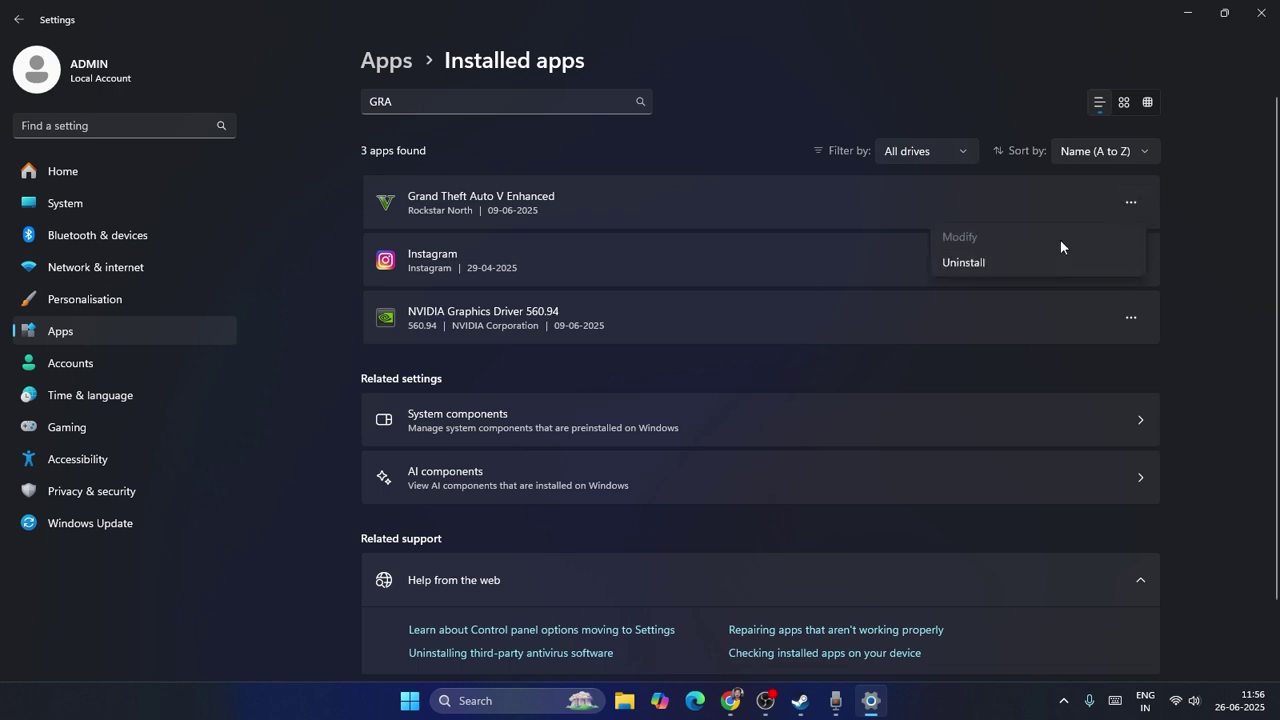
click(1184, 250)
Step: Open Instagram's Advanced options and run Repair on the app
click(1131, 262)
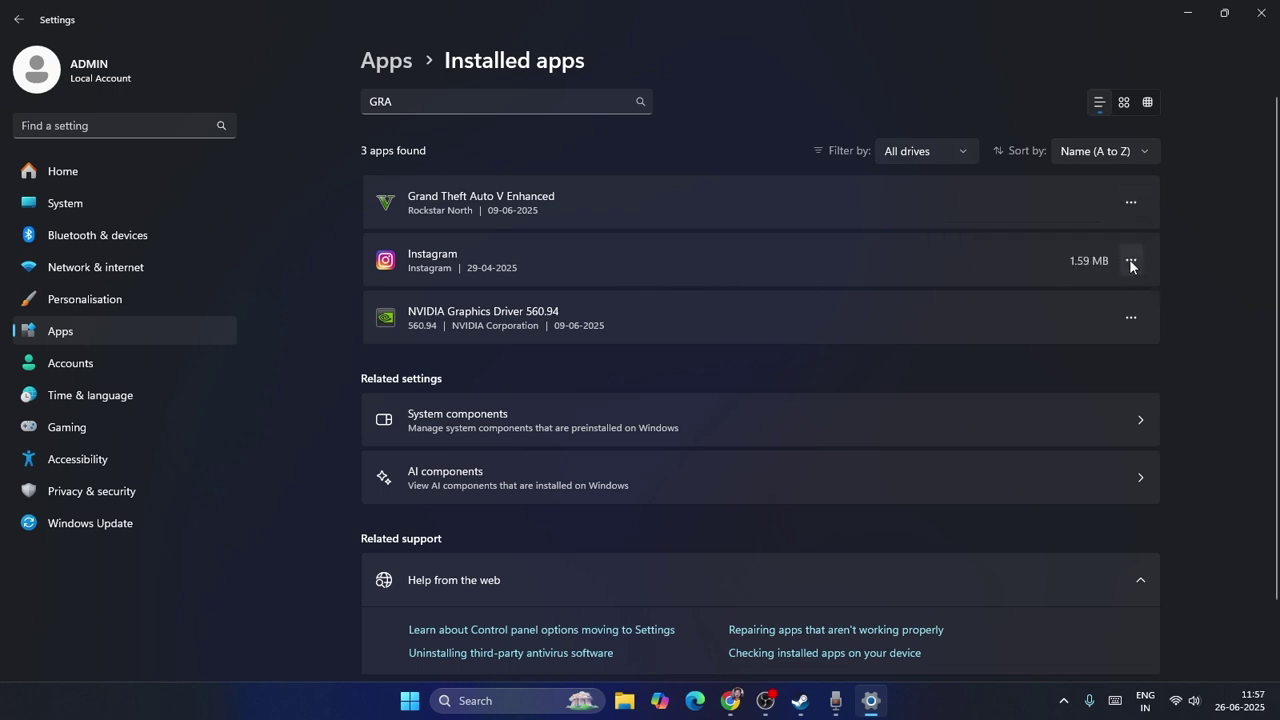
click(1212, 243)
click(1131, 260)
click(987, 295)
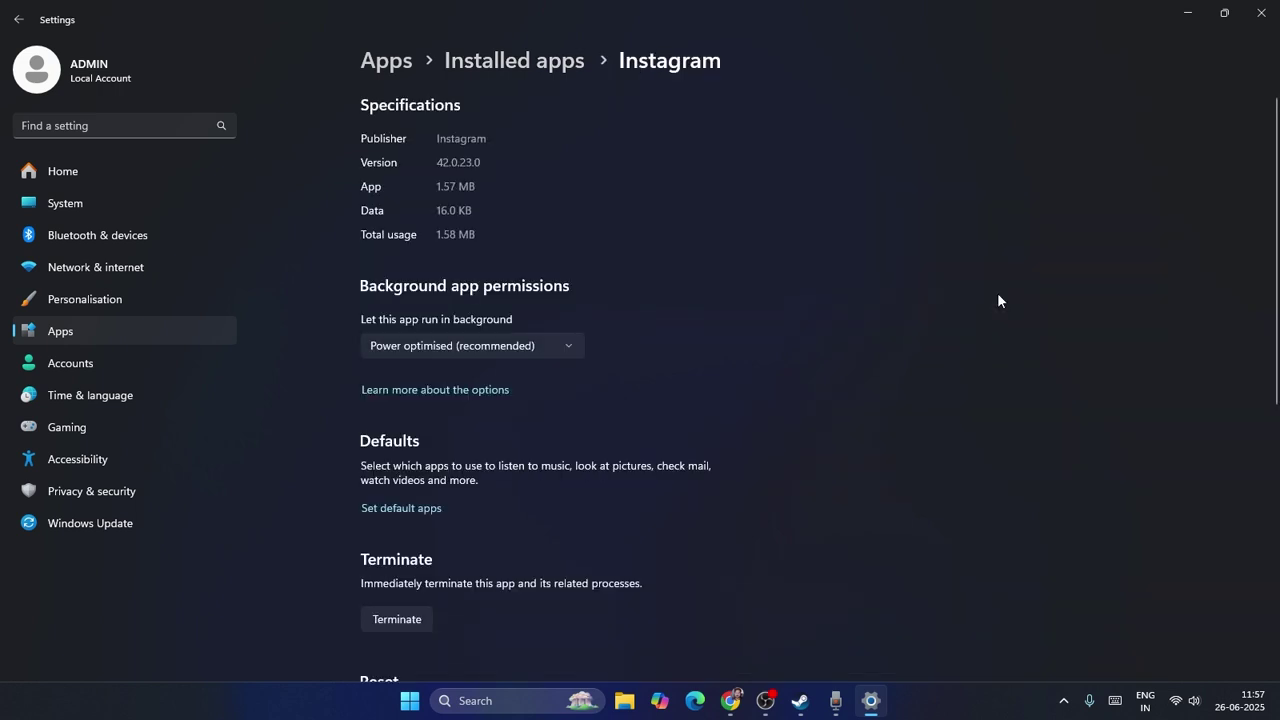
scroll(697, 294, down, 5)
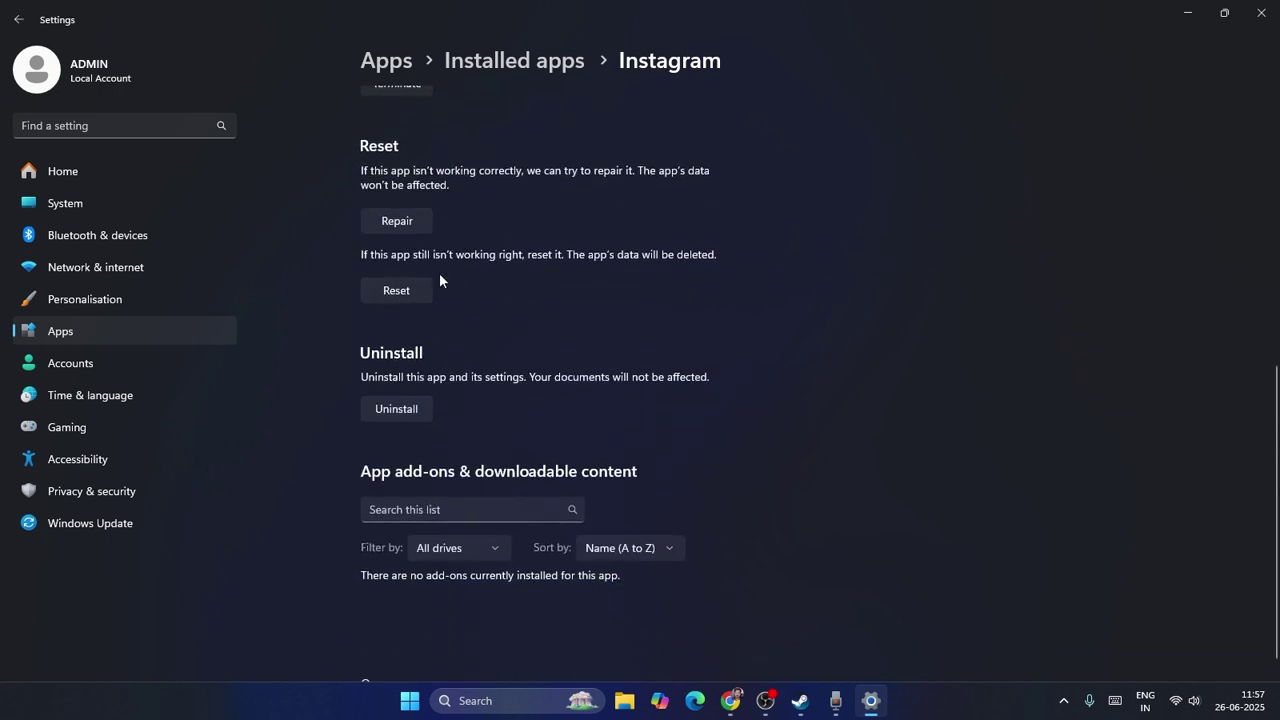
click(392, 224)
Step: Close Settings and relaunch it by searching 'settings'
click(1262, 14)
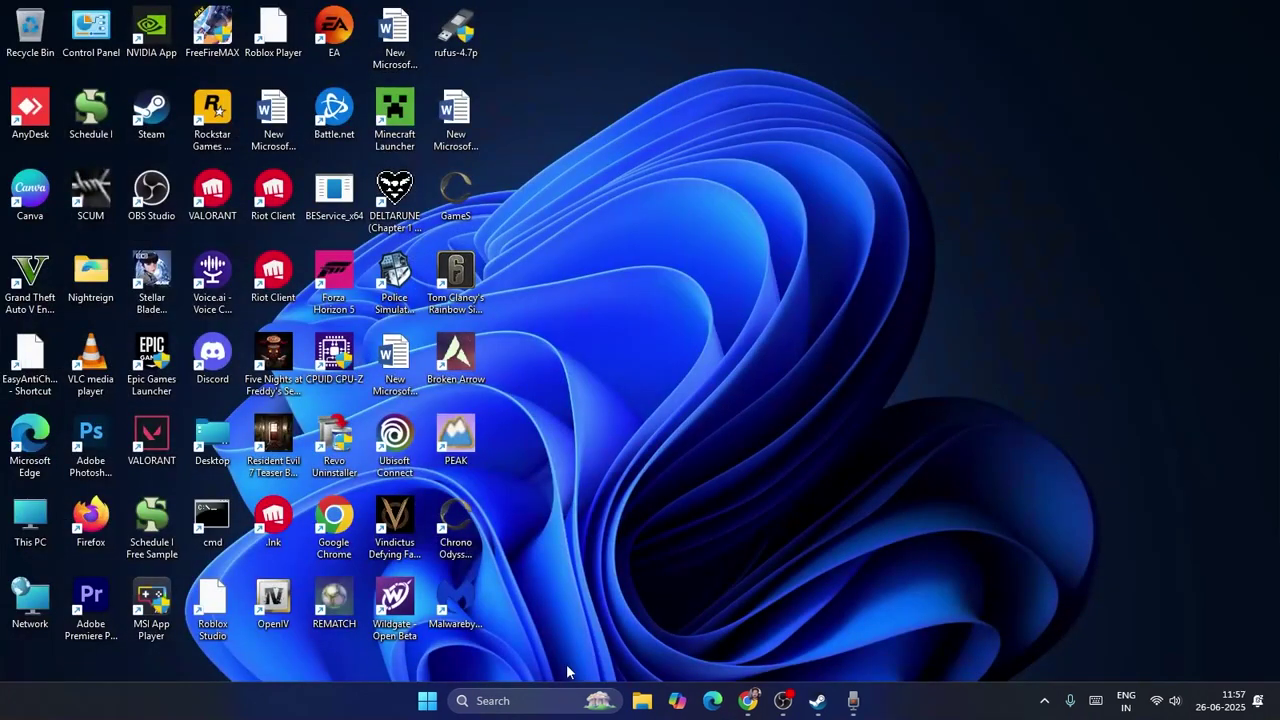
click(530, 699)
text(settings)
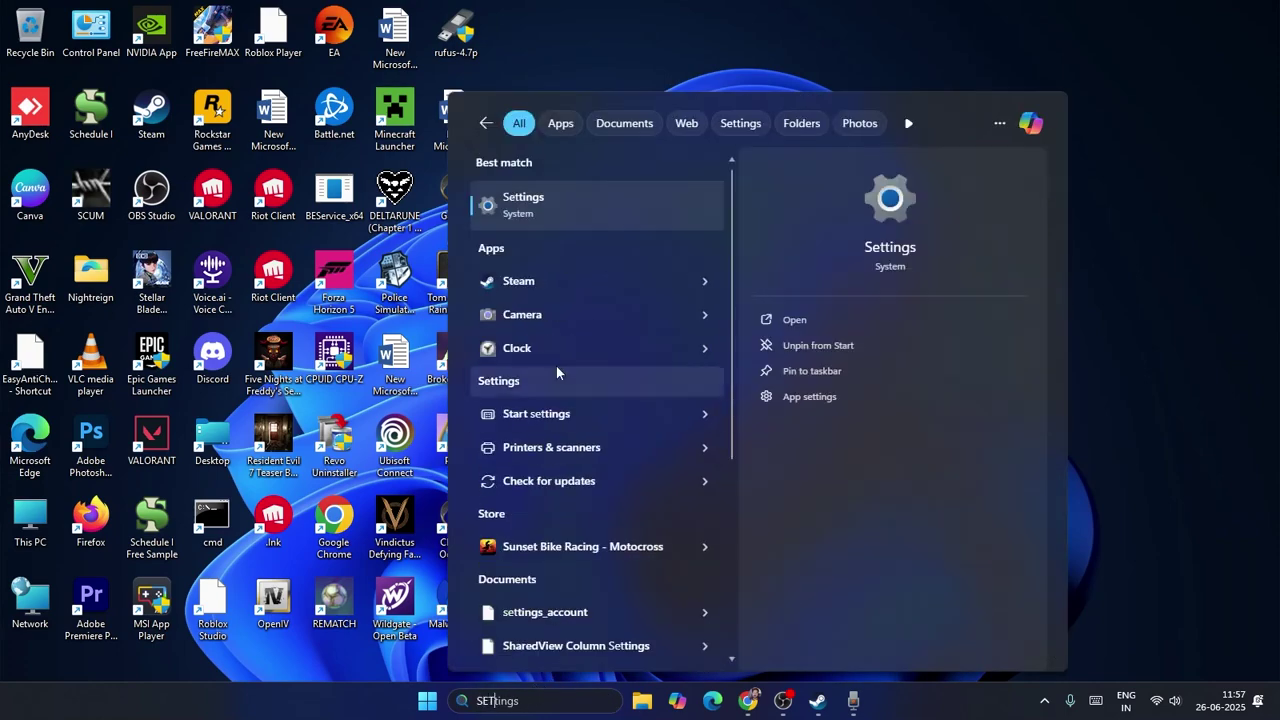
click(520, 200)
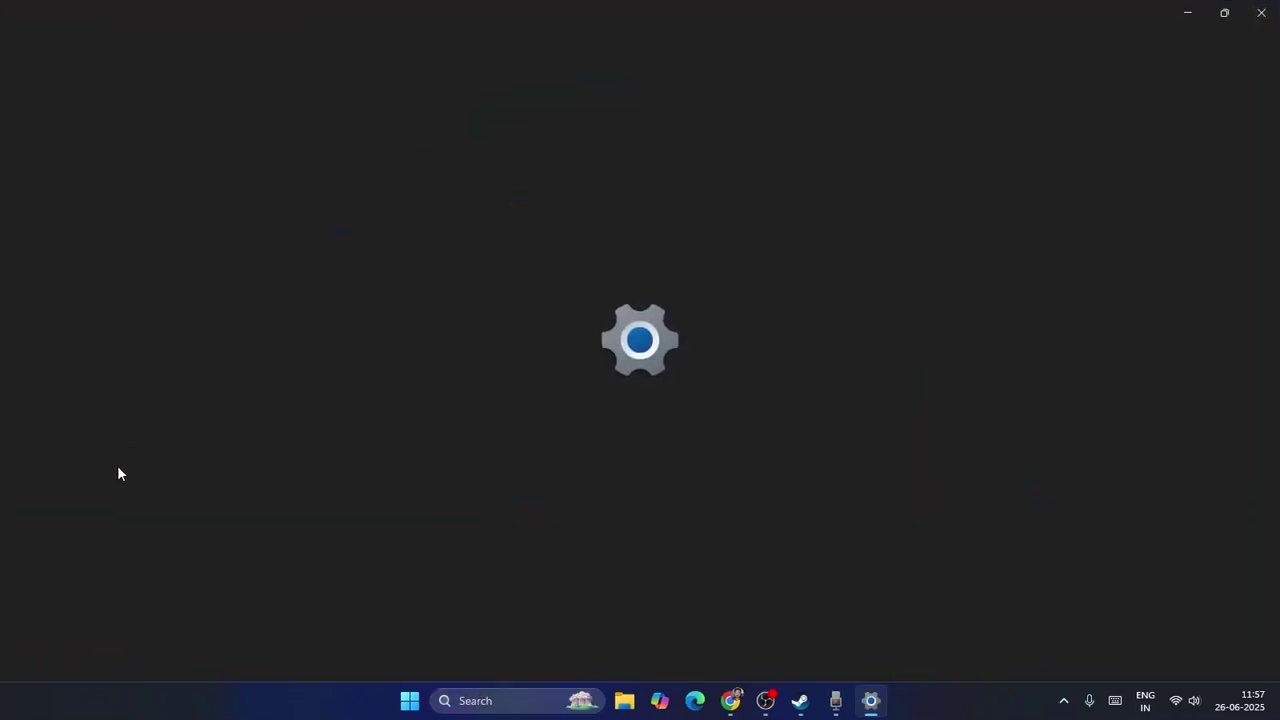
Step: Check Windows Update for new updates, confirm the PC is up to date, then close Settings
click(144, 524)
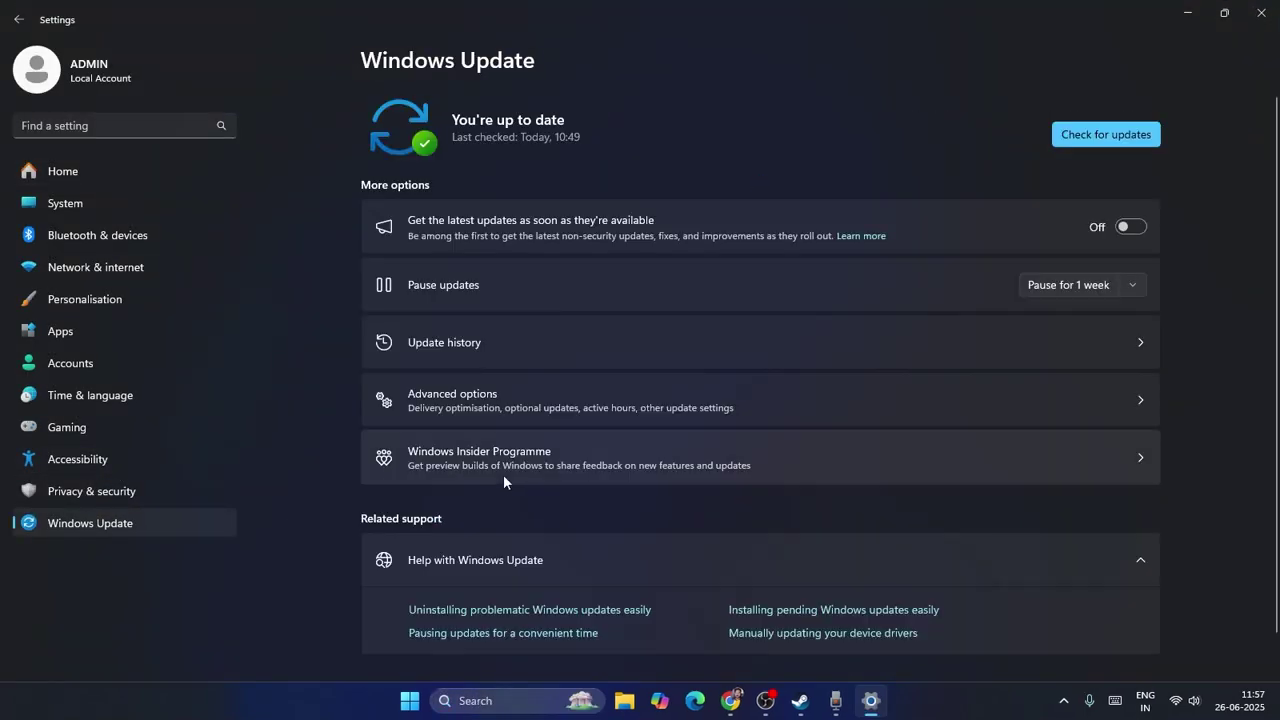
click(1103, 133)
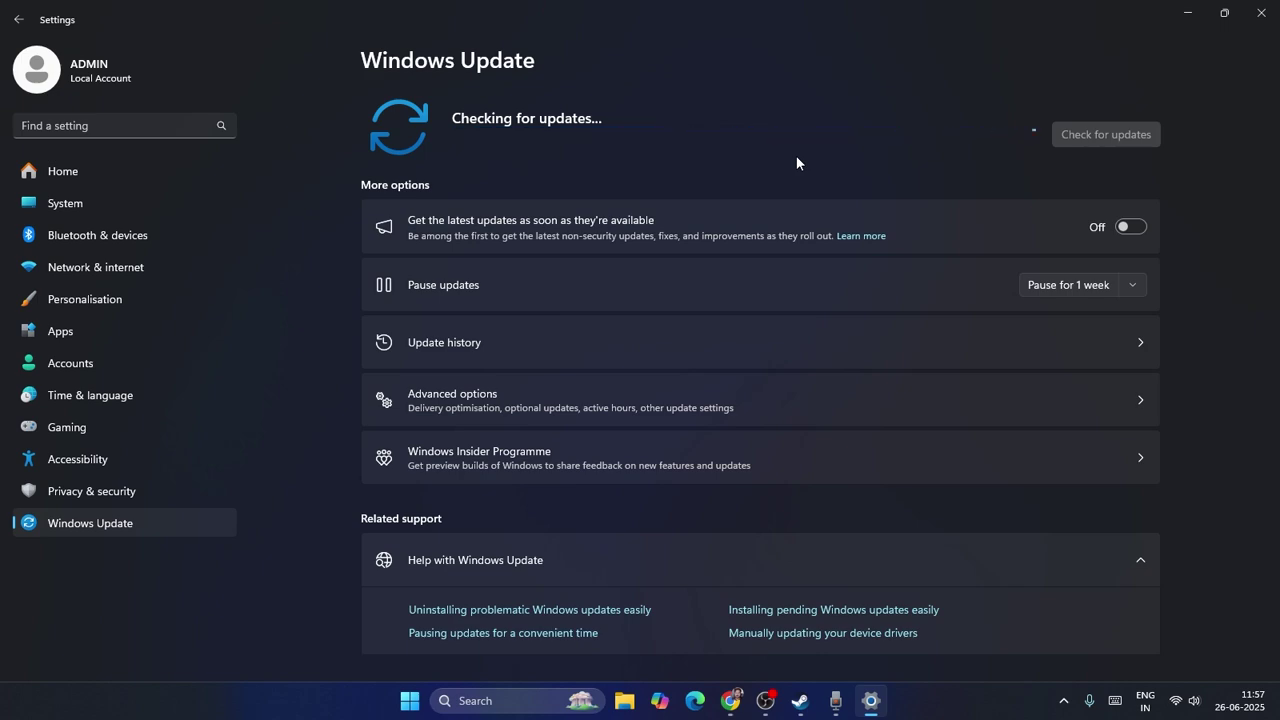
click(1261, 13)
click(511, 702)
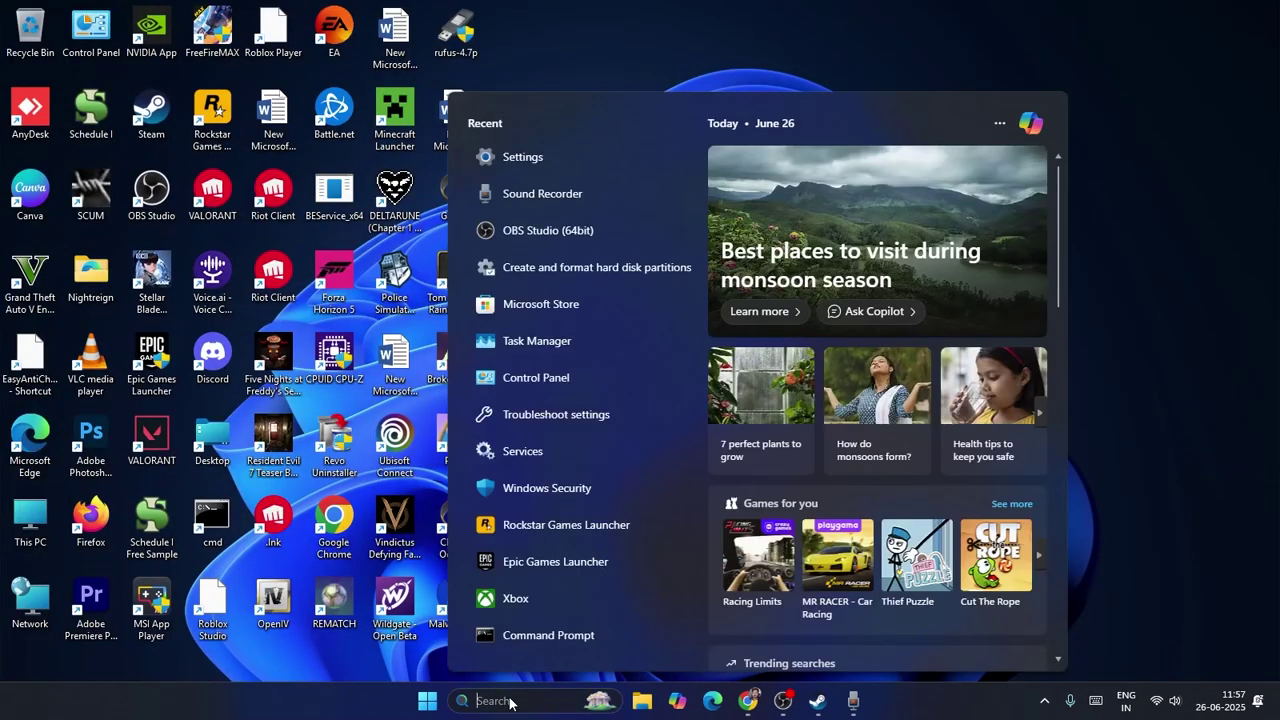
Step: Run WSRESET from the Run dialog to reset the Microsoft Store cache
text(Run)
key(Return)
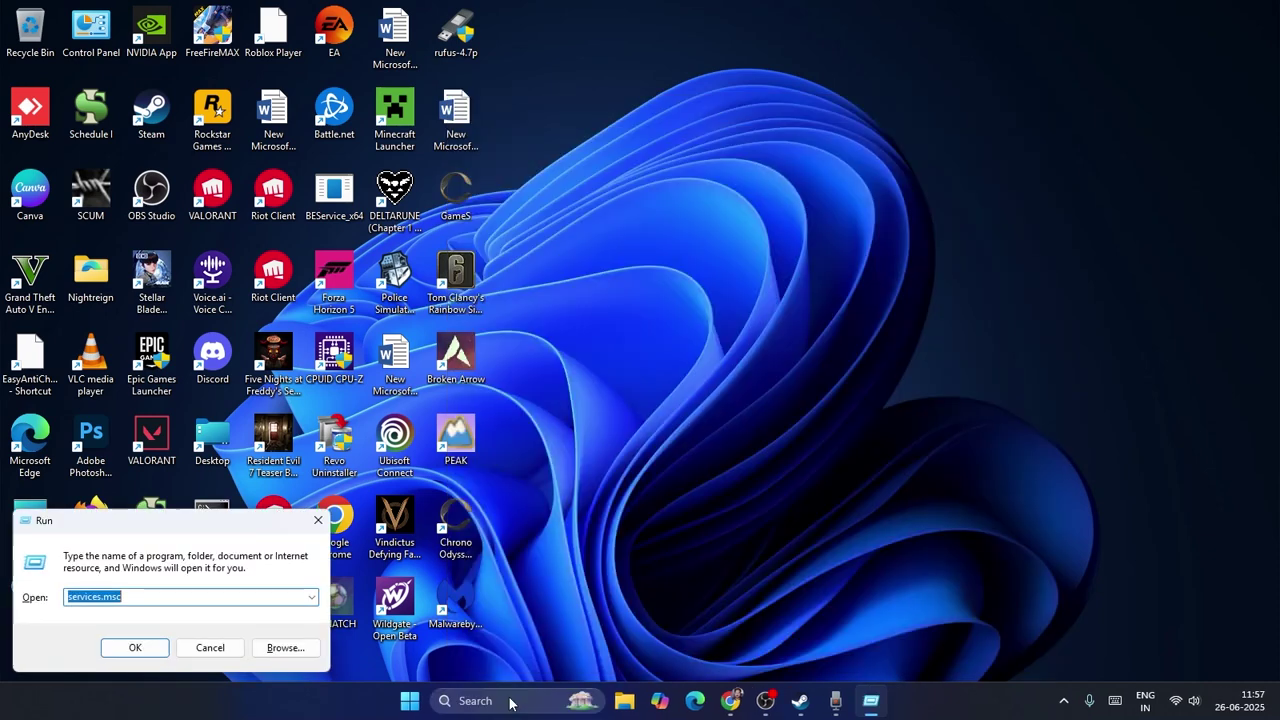
key(BackSpace)
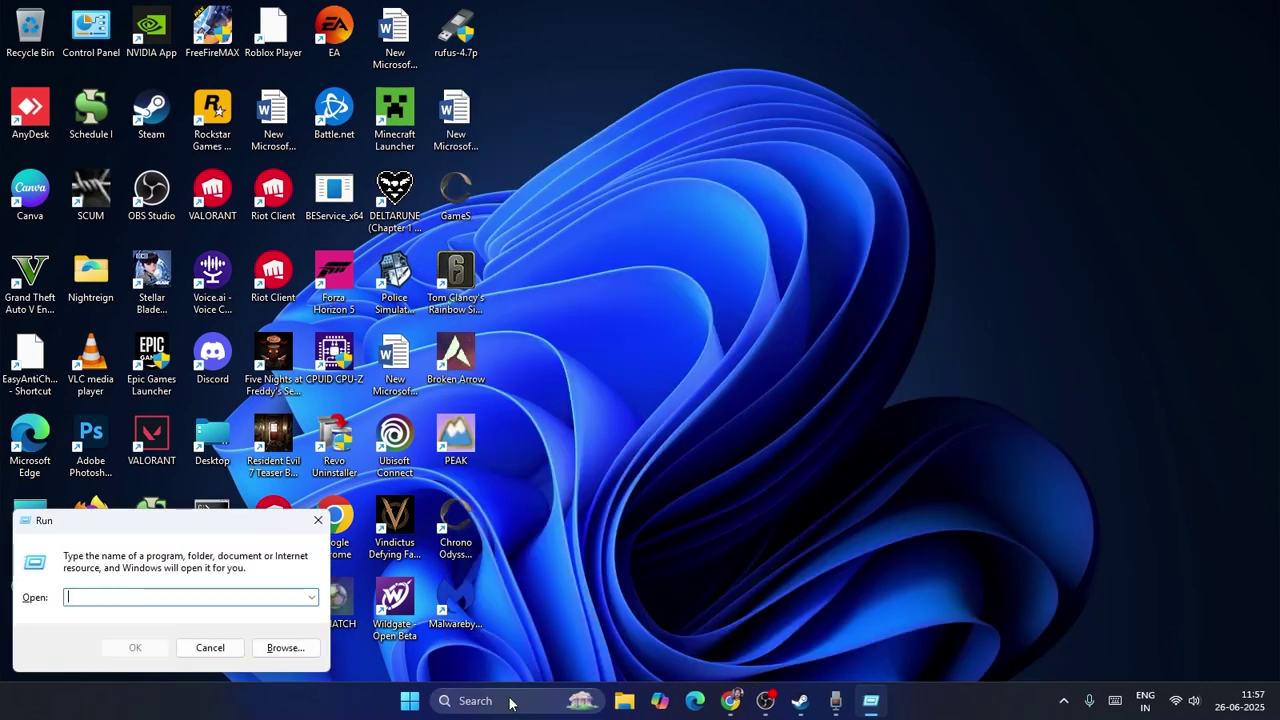
text(WSRESET)
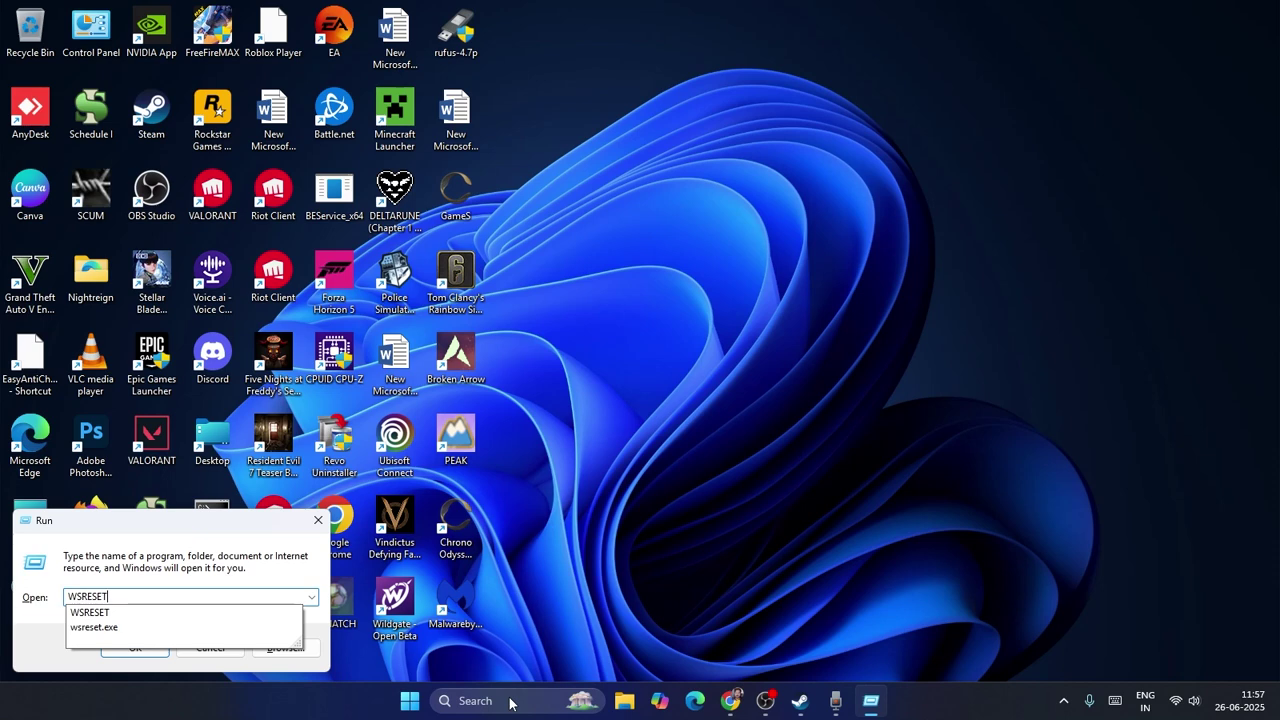
key(Down)
key(Return)
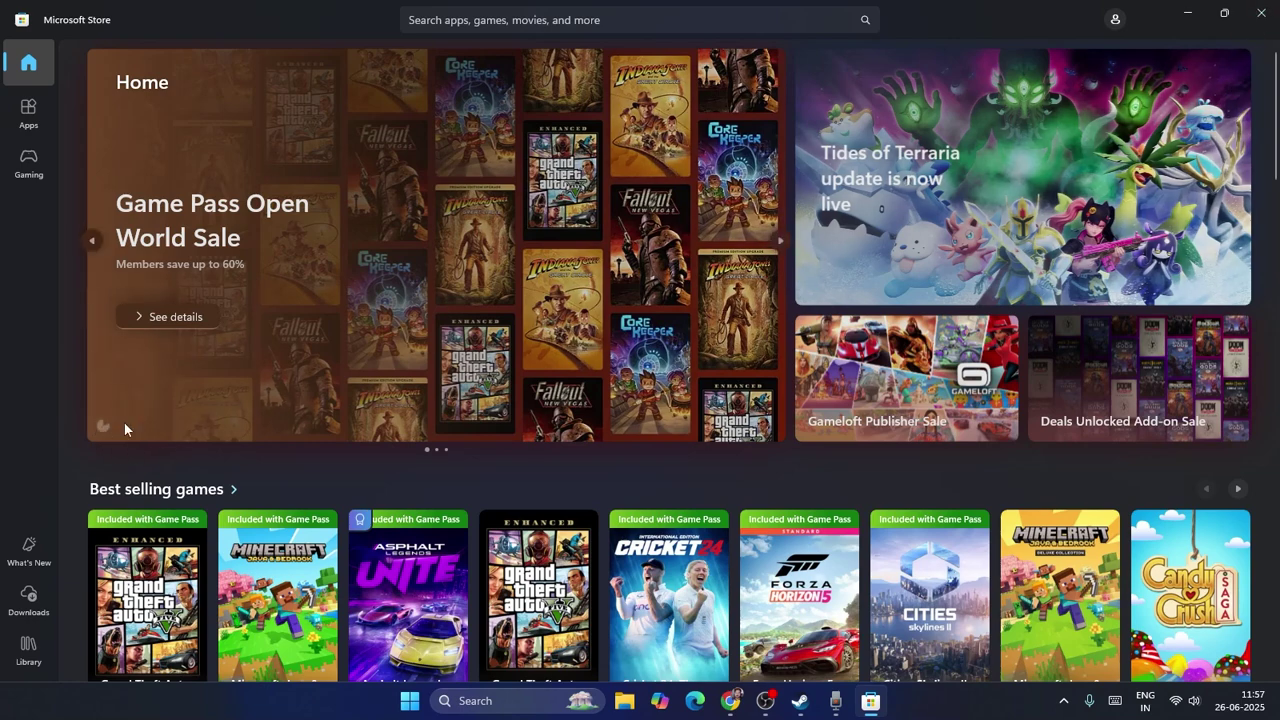
Step: Review the Store's Library and Updates & downloads pages, then close the Store
click(28, 652)
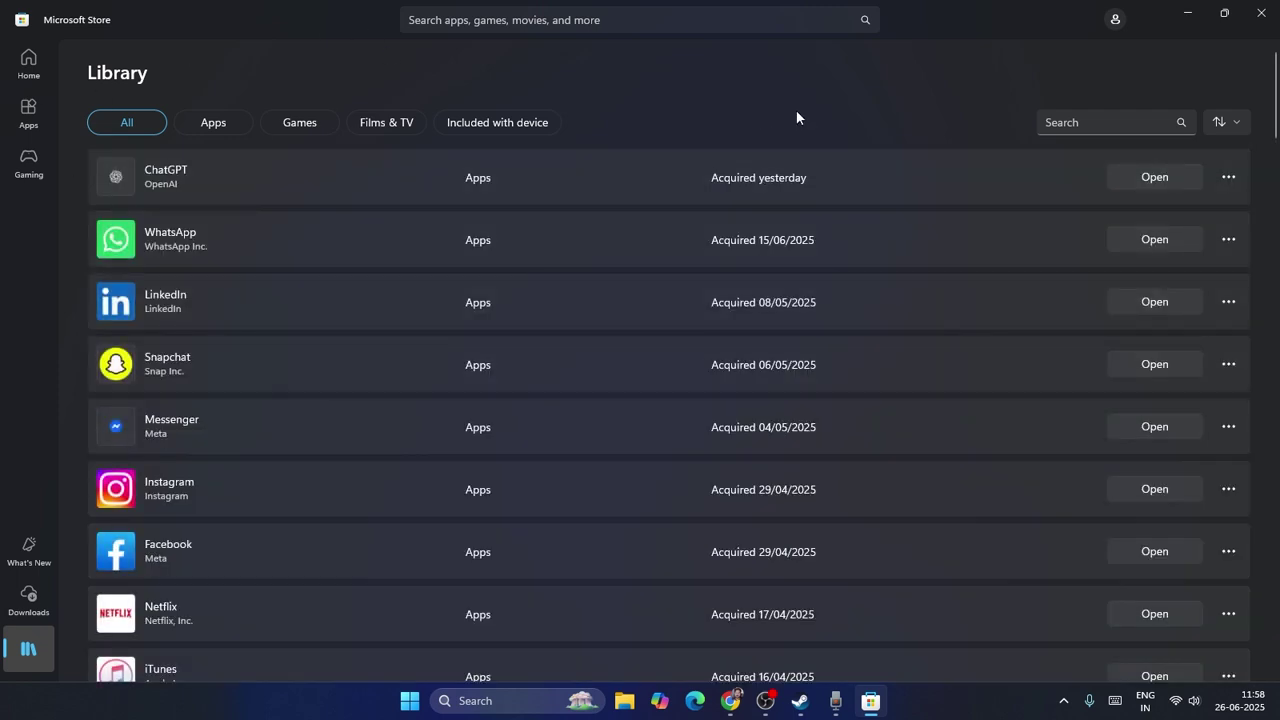
click(28, 598)
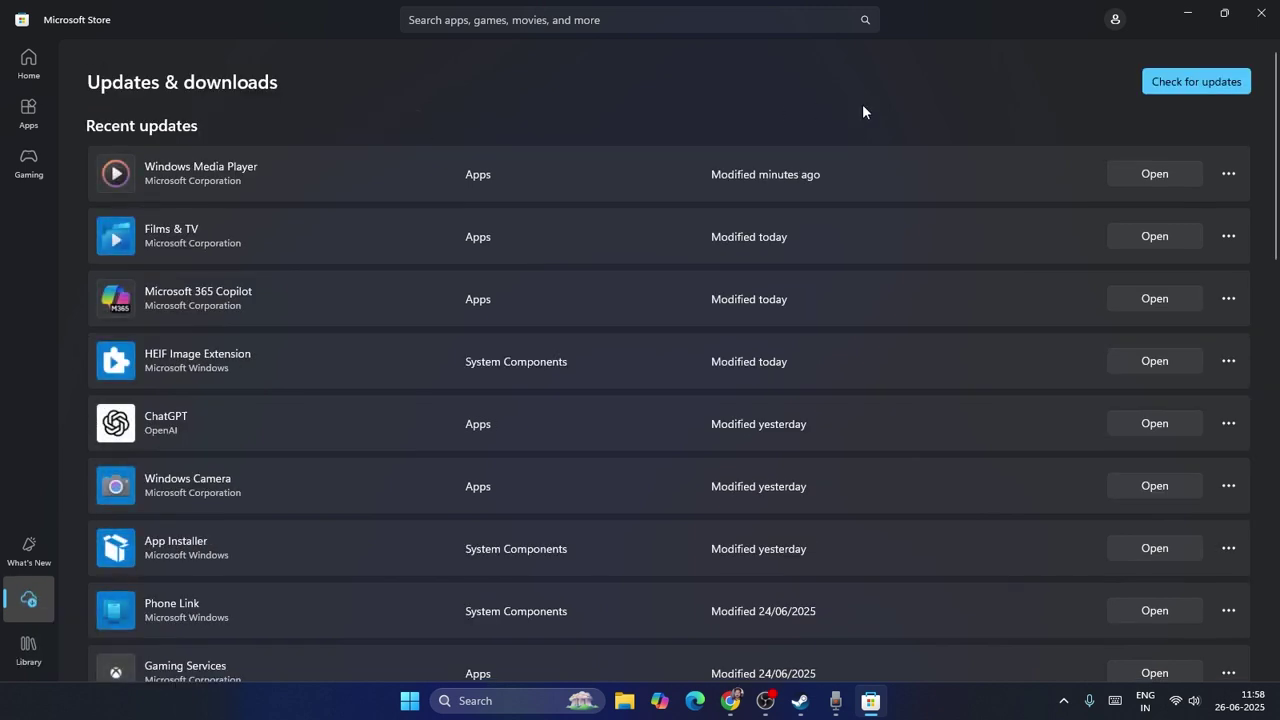
scroll(1116, 358, down, 1)
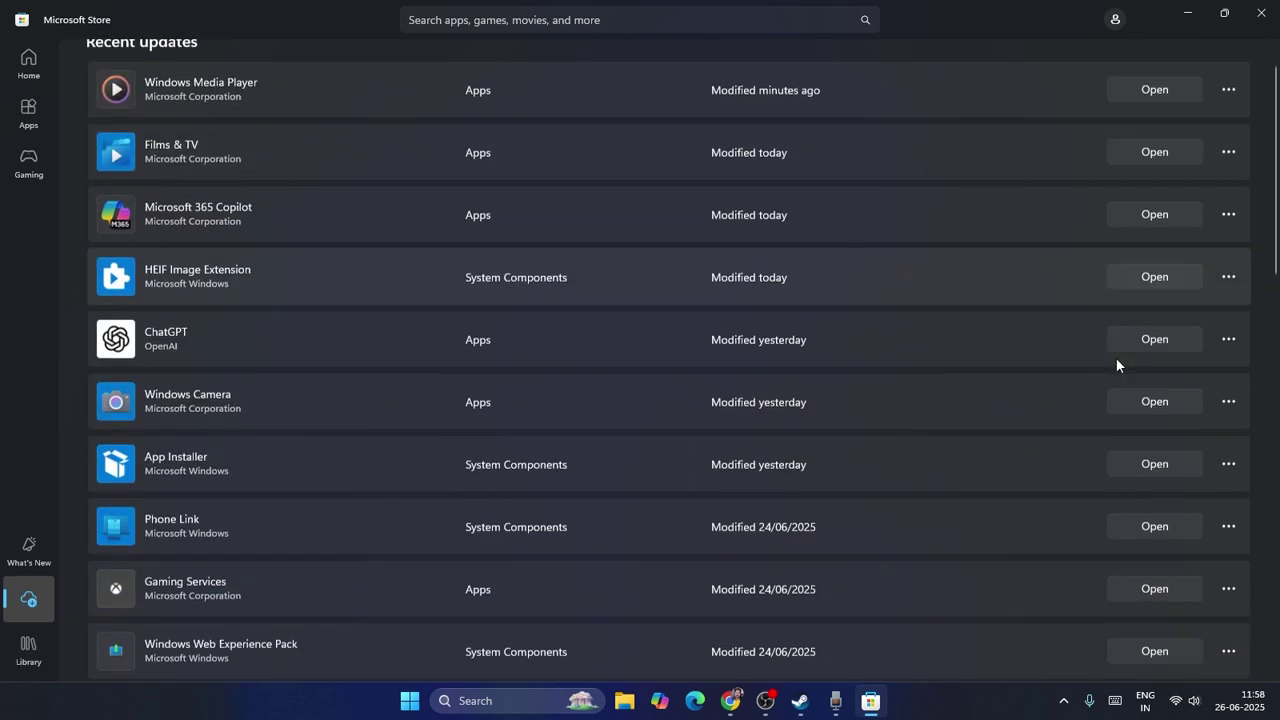
scroll(1116, 358, down, 3)
scroll(1116, 358, up, 5)
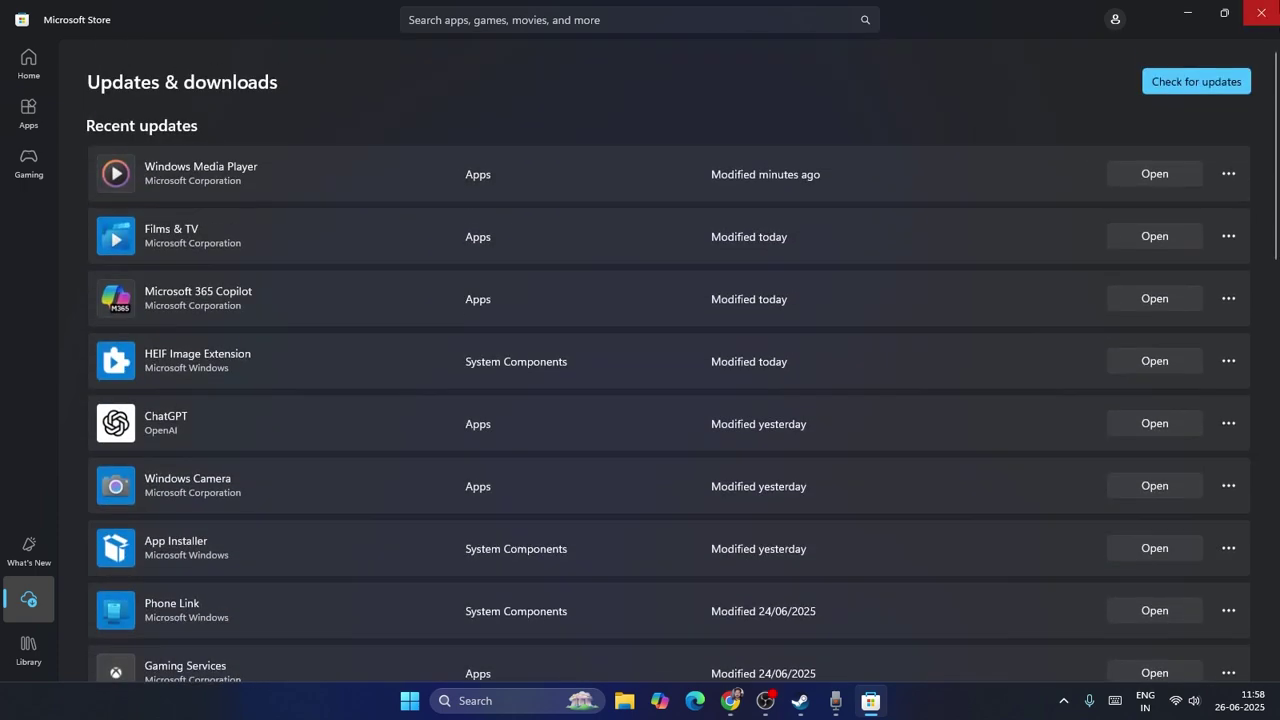
click(1256, 12)
click(470, 700)
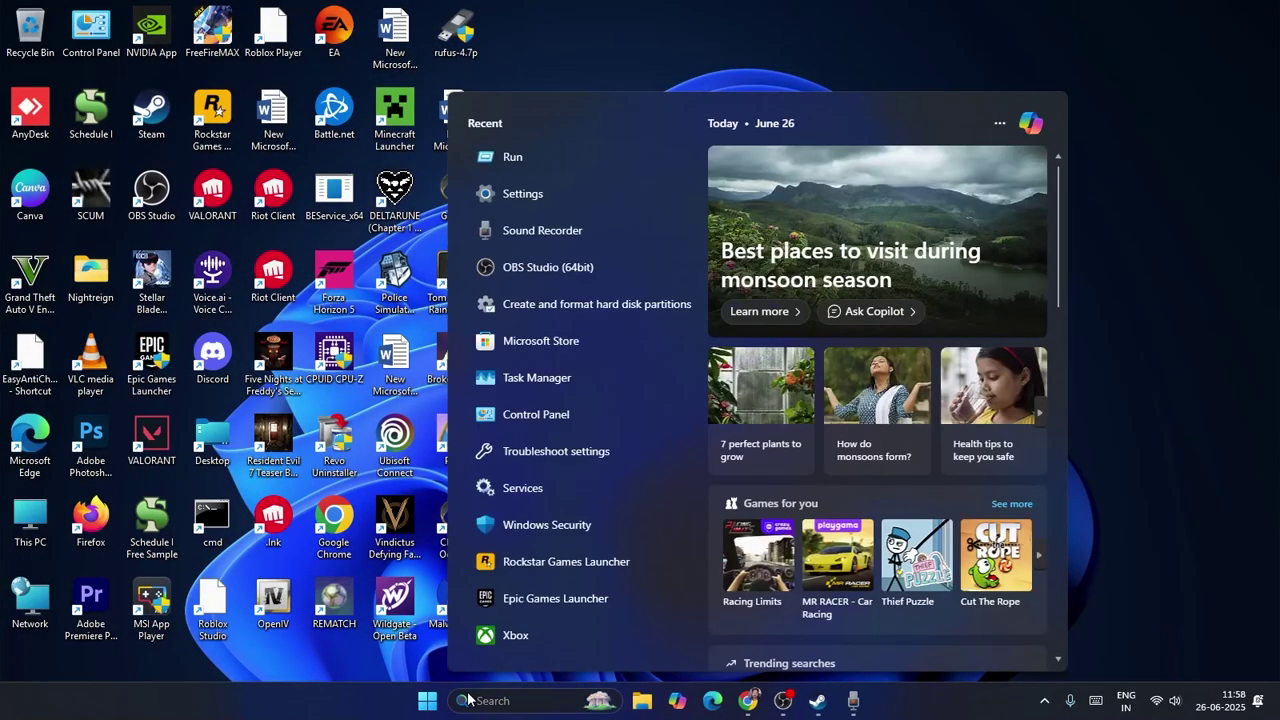
Step: In an administrator PowerShell, run the pasted Get-AppxPackage command to re-register all Store apps, then minimize it
text(POWERSHEL)
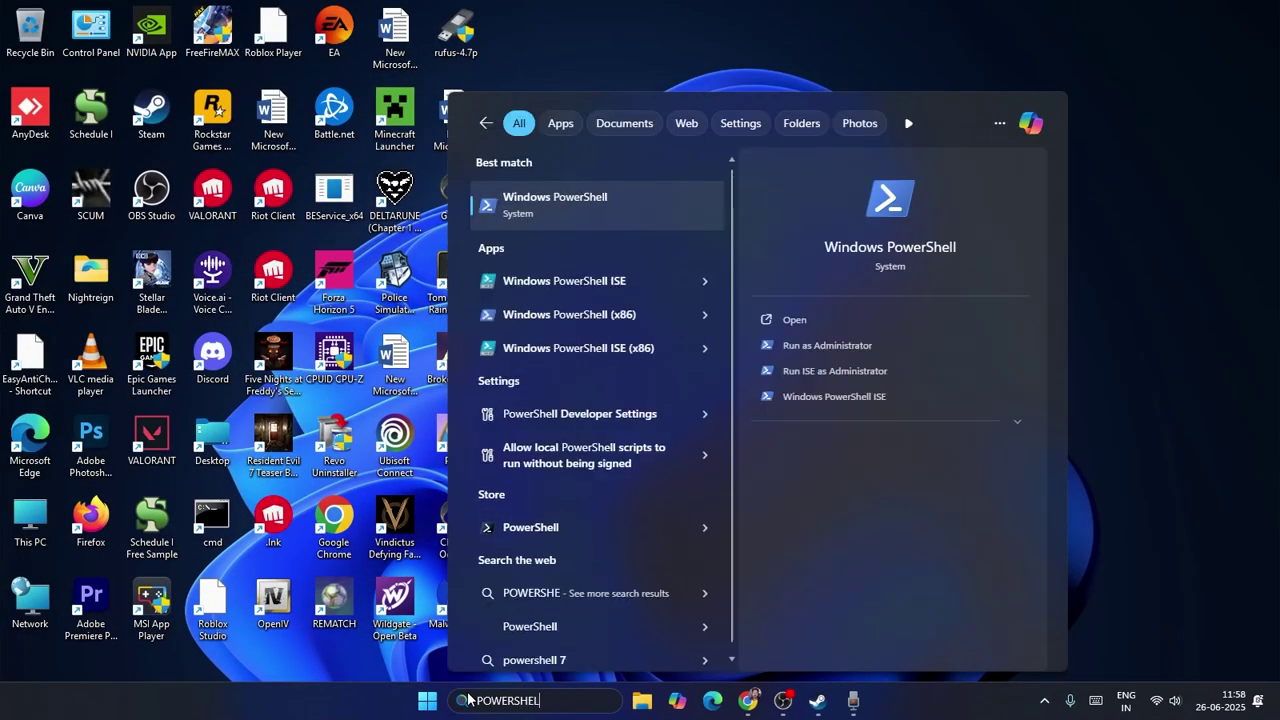
text(L)
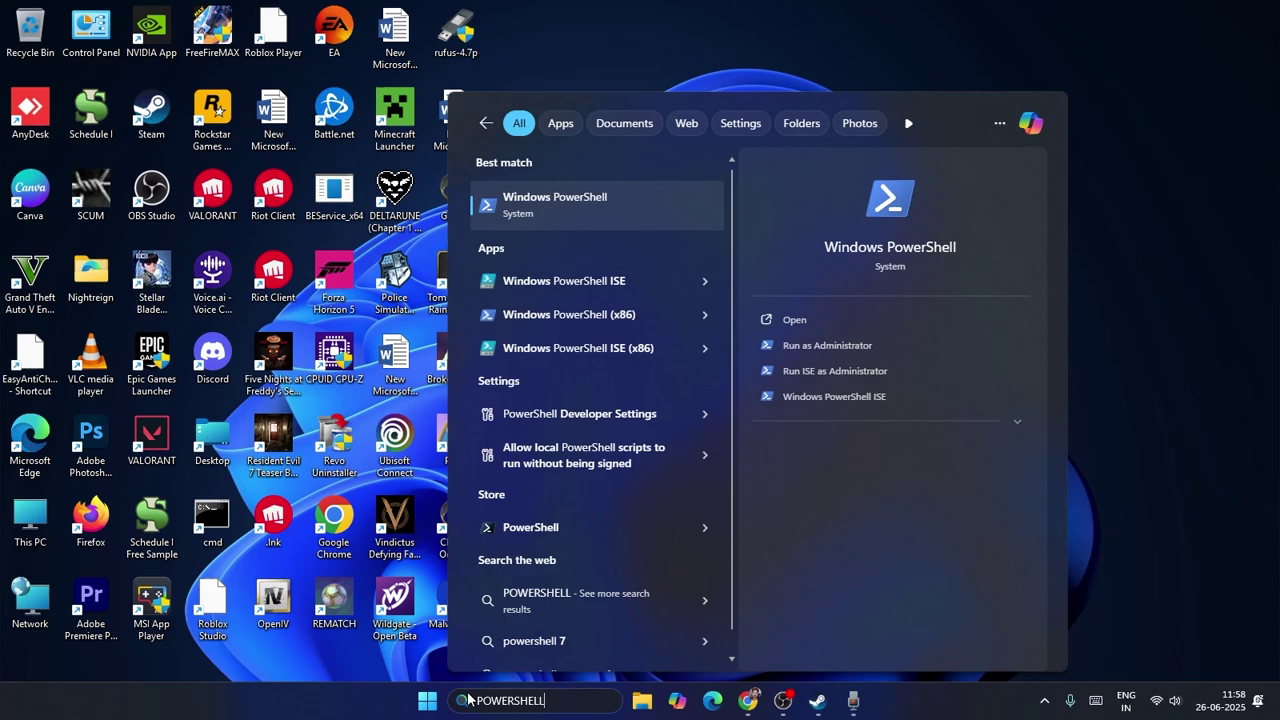
click(824, 344)
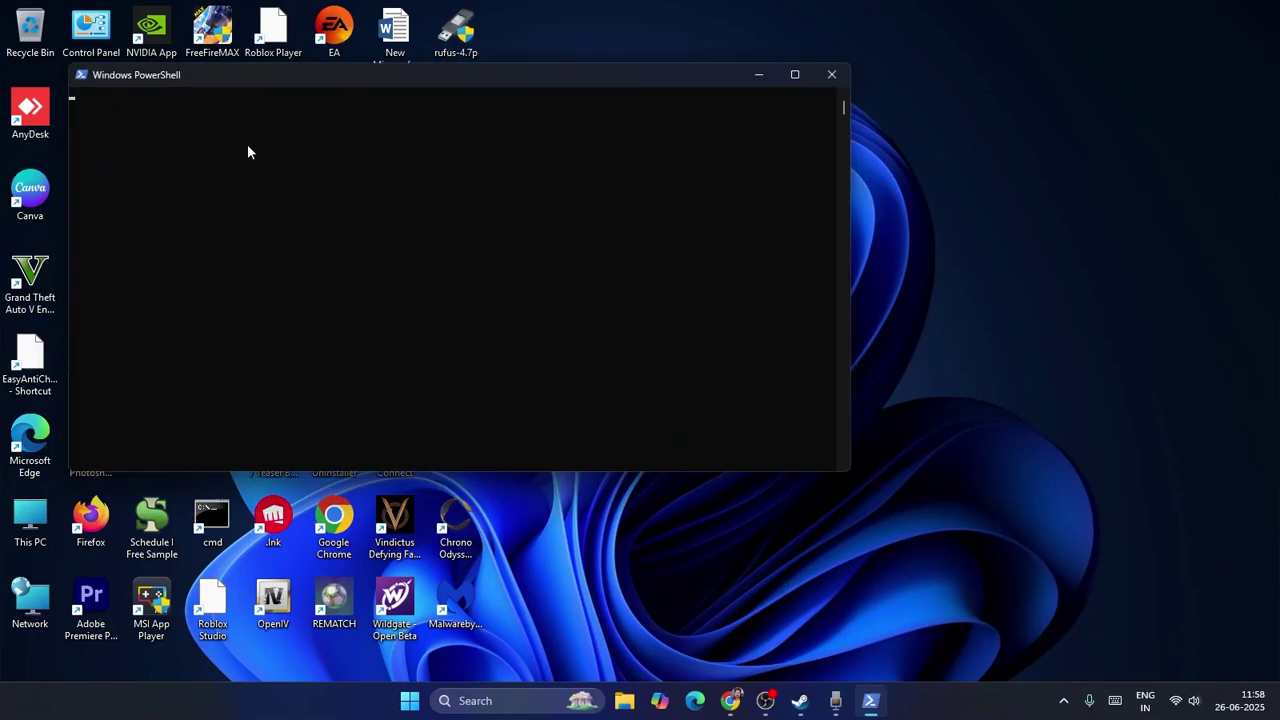
right_click(539, 280)
key(Return)
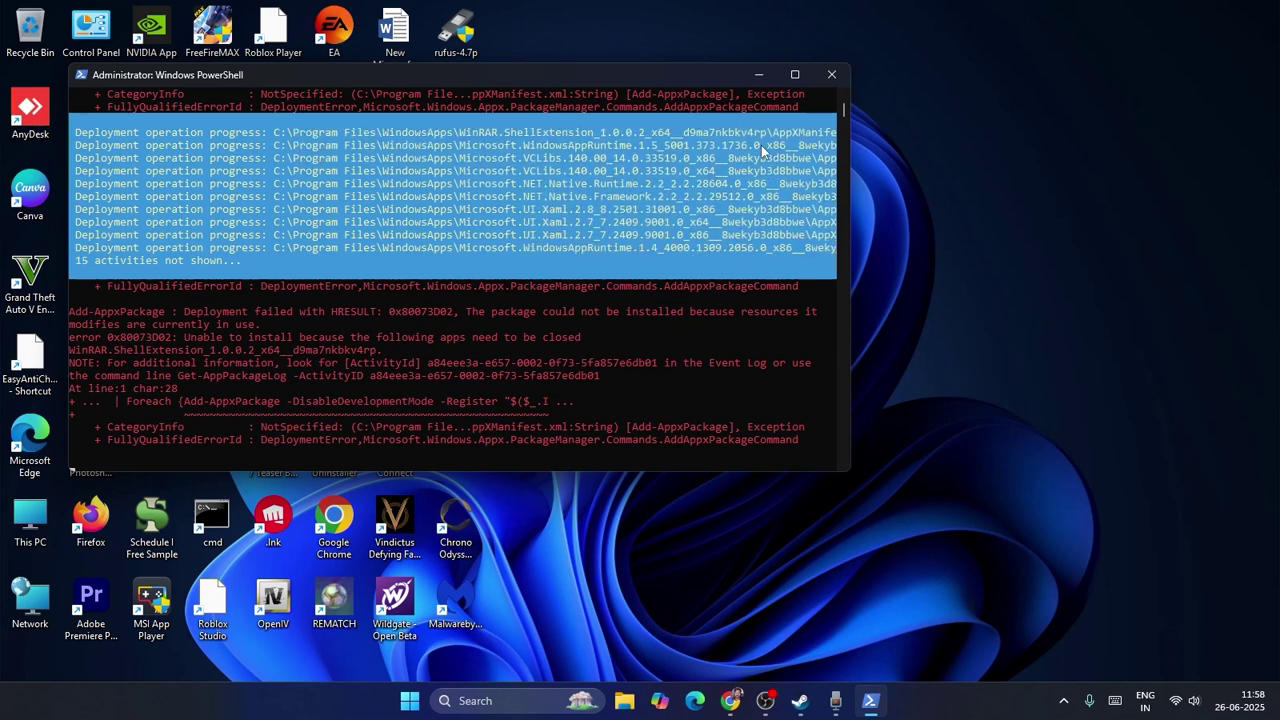
click(757, 74)
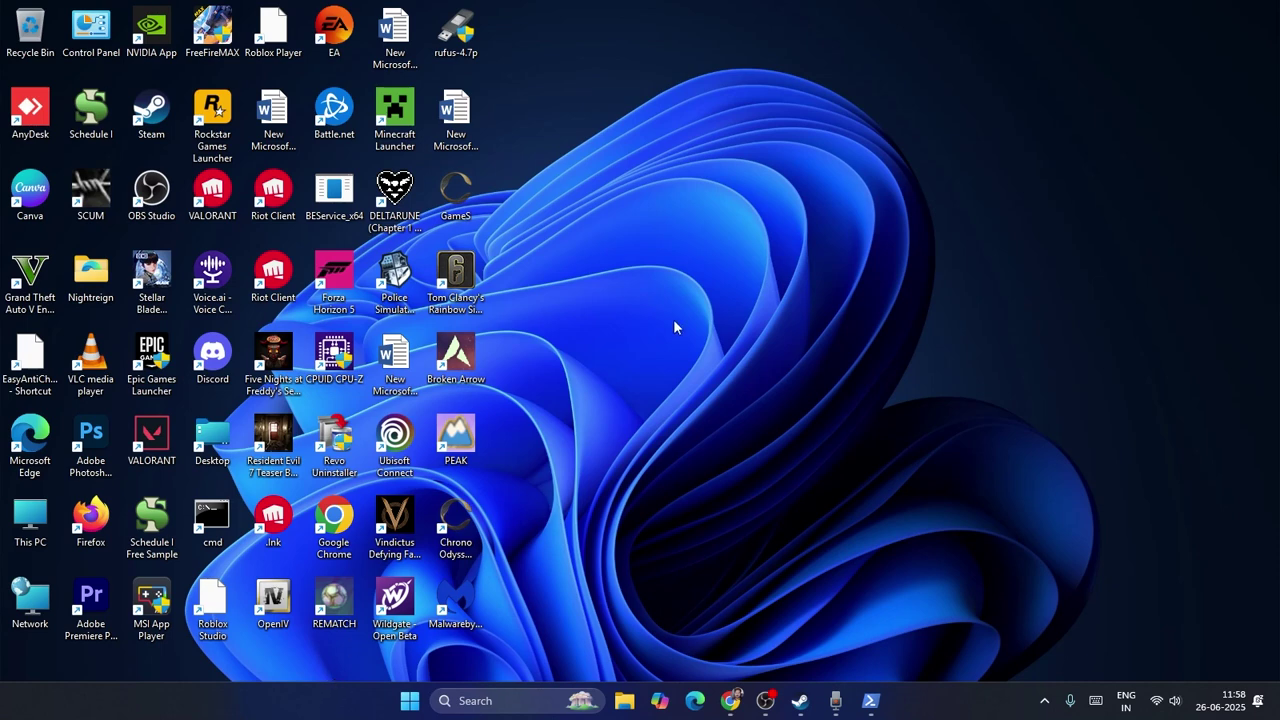
Step: Open Microsoft Store from search, view its Settings page, then close it
click(467, 692)
text(mis)
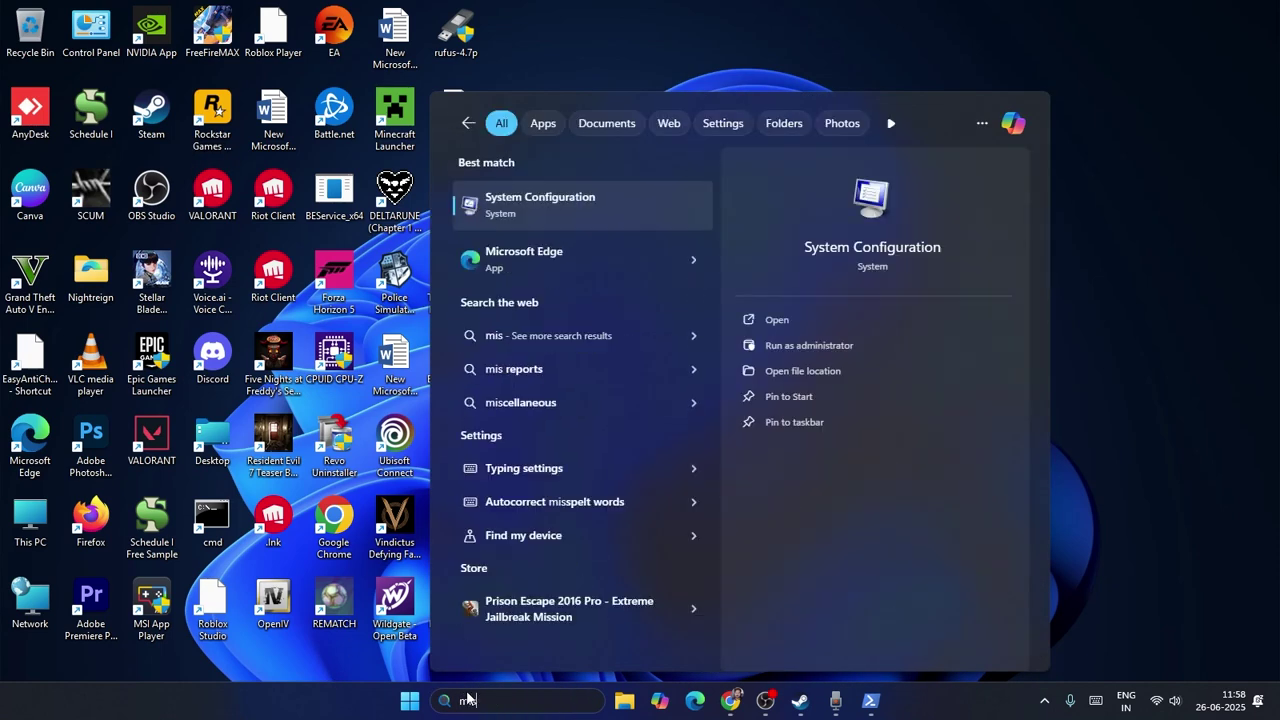
key(BackSpace)
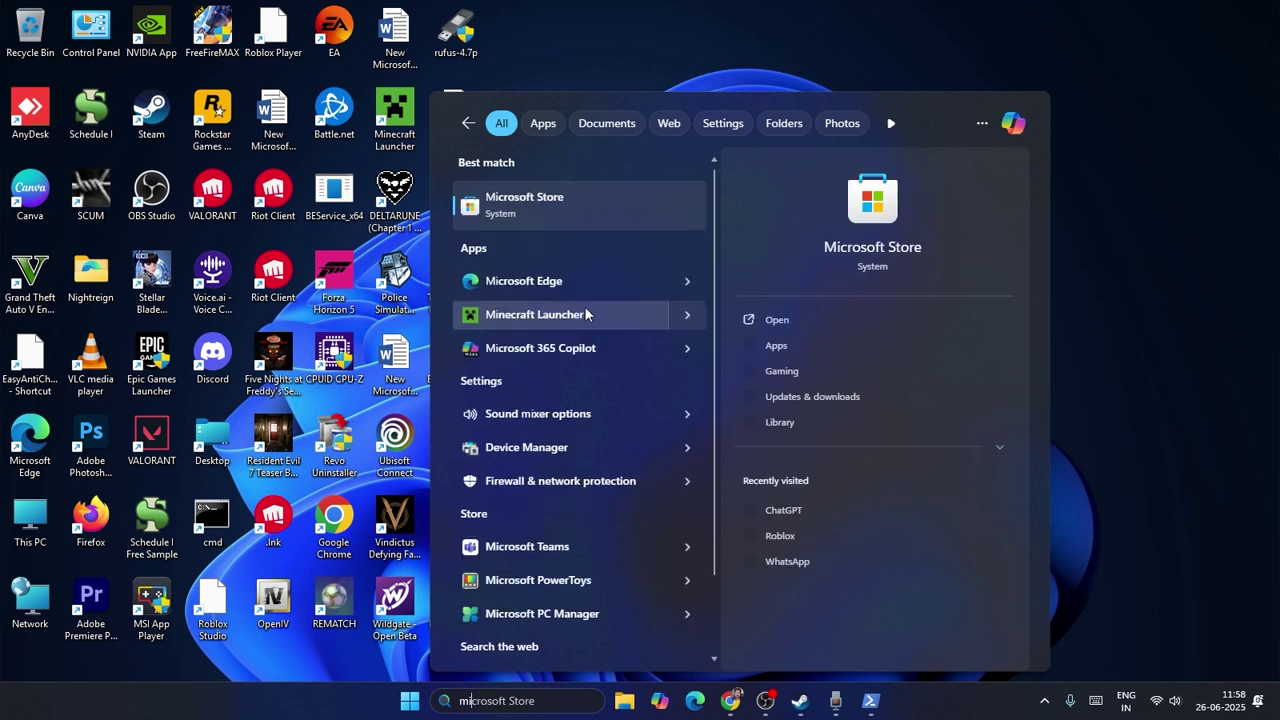
click(612, 196)
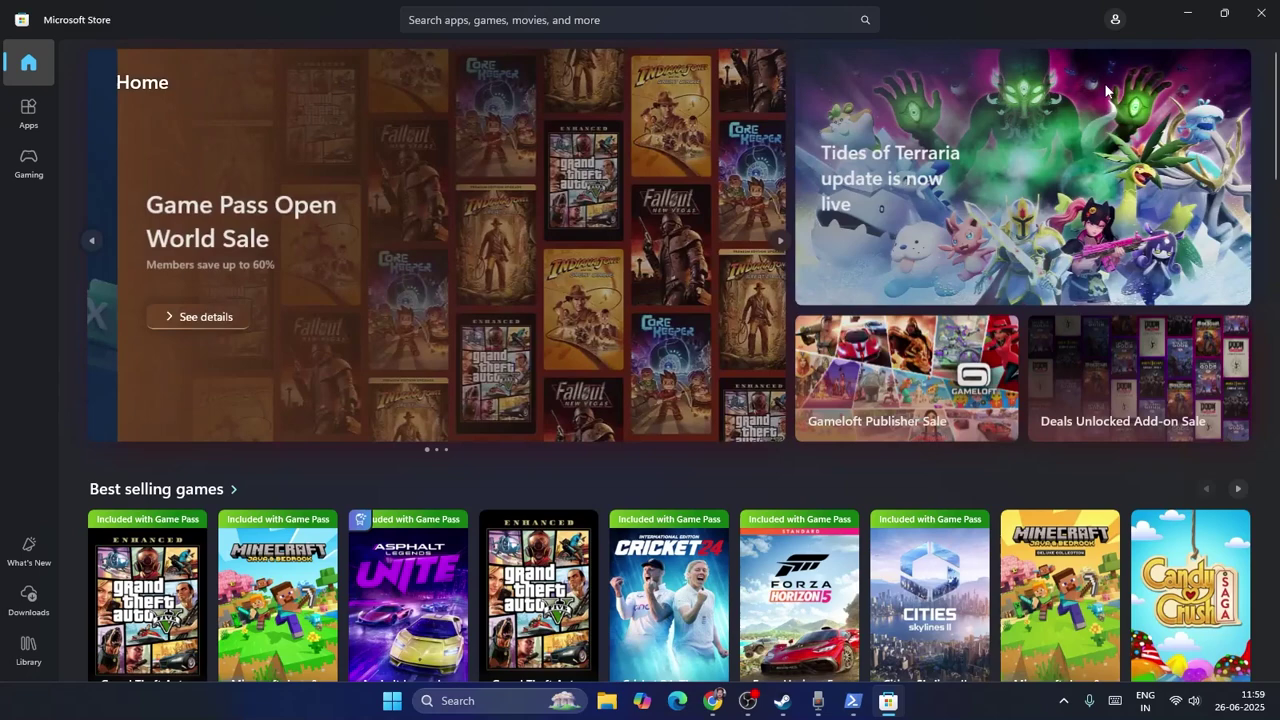
click(1115, 19)
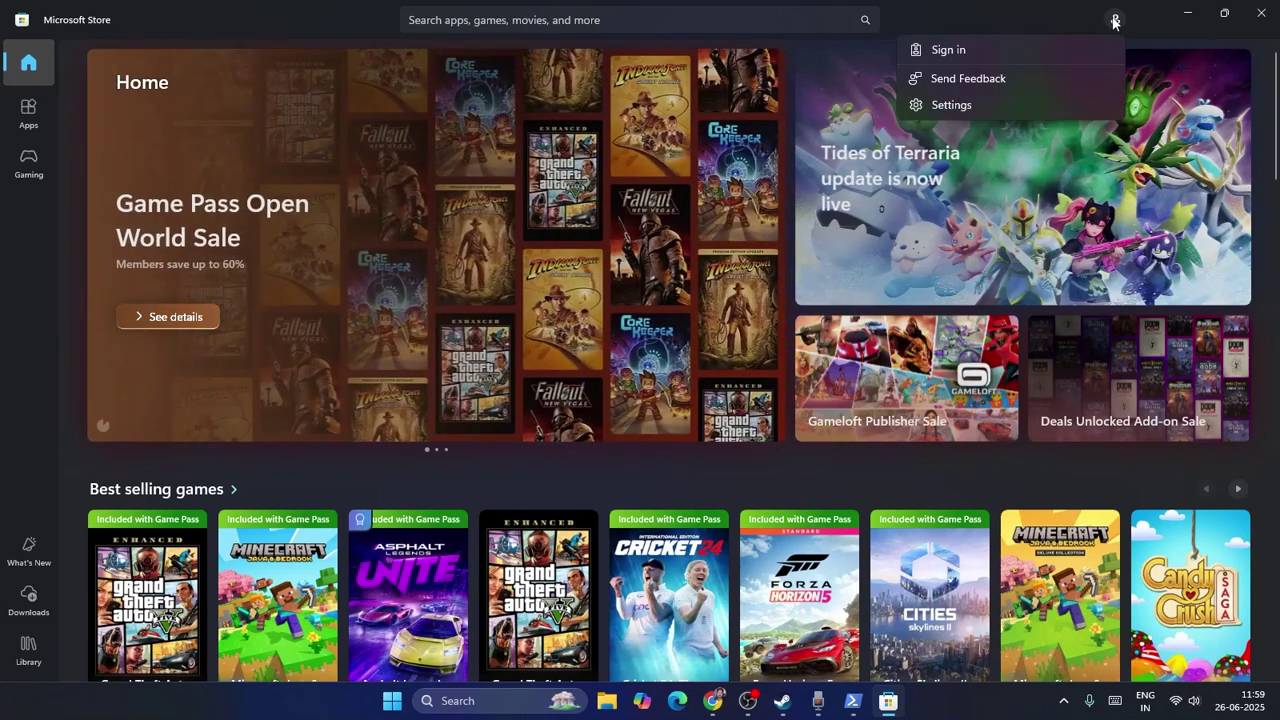
click(940, 105)
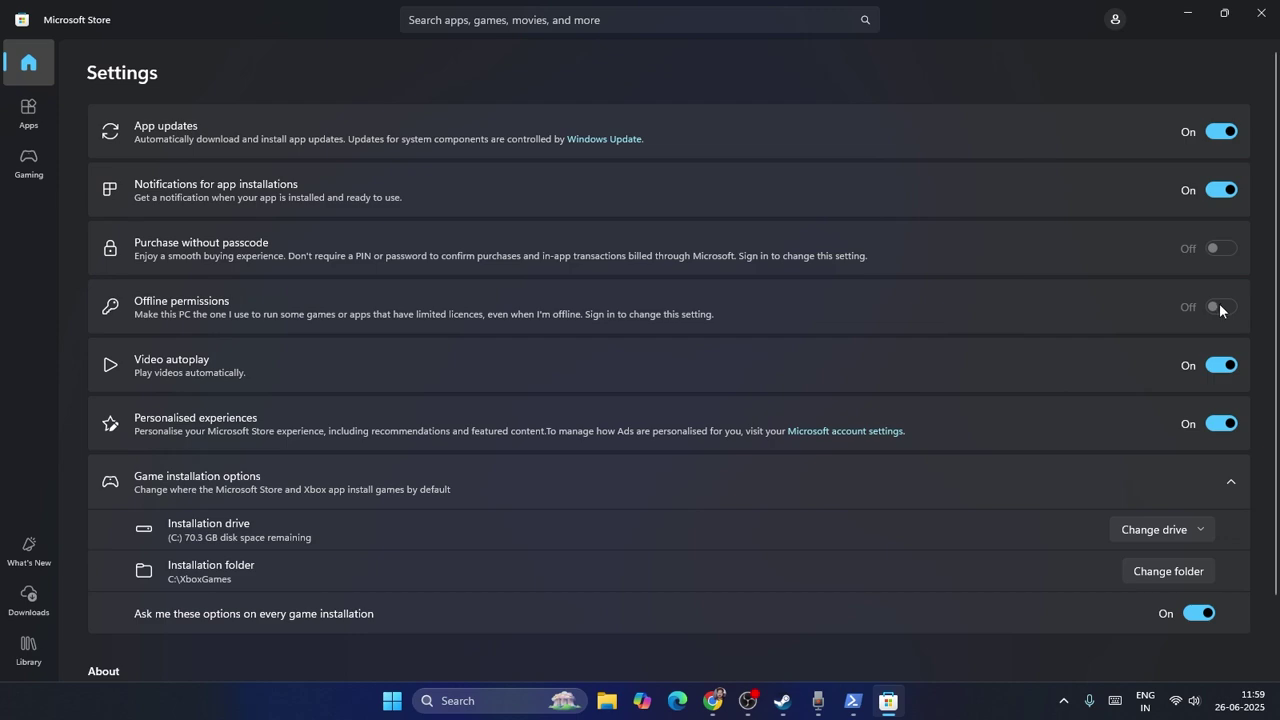
click(1260, 14)
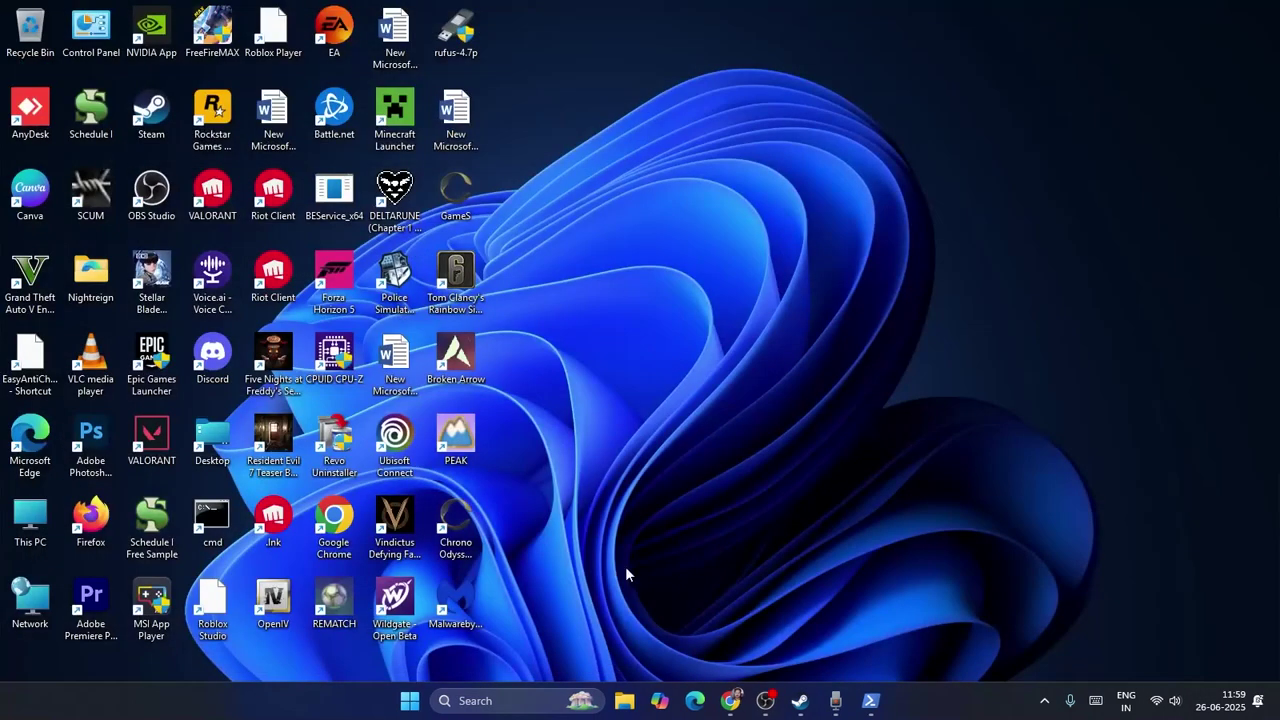
Step: Open Grand Theft Auto V Enhanced's local install folder from the Steam library
click(800, 701)
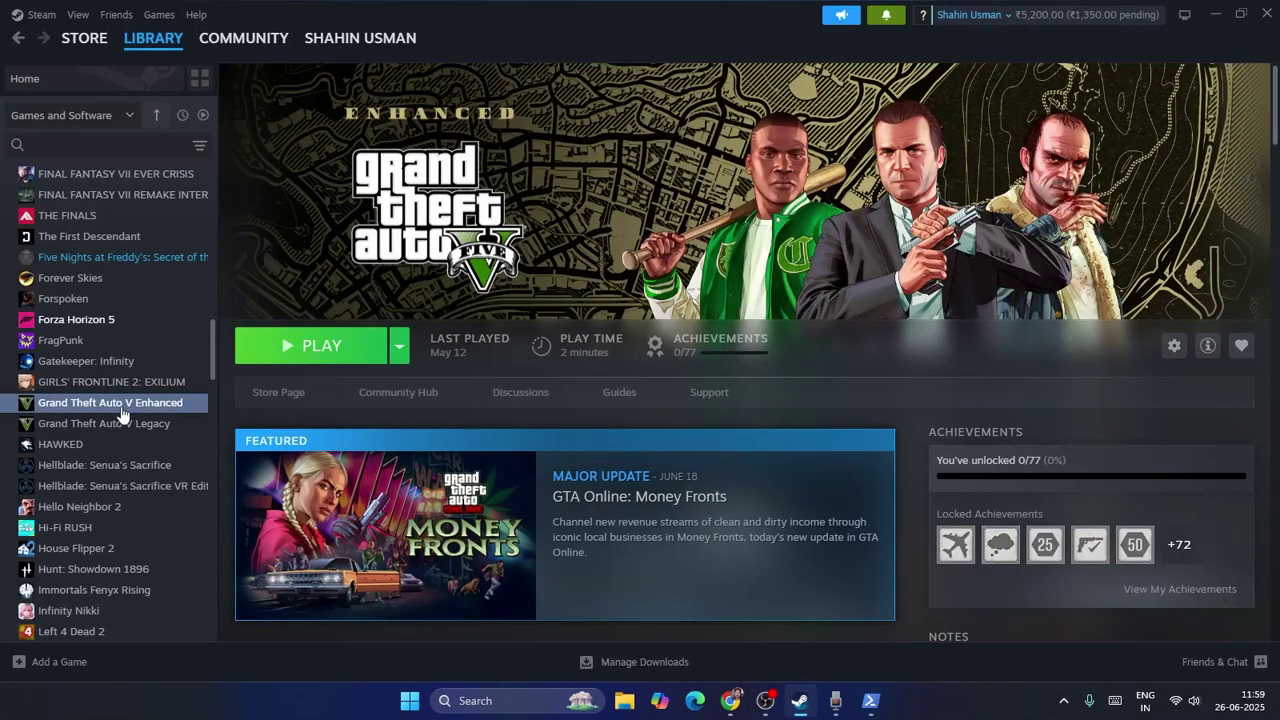
right_click(123, 409)
mouse_move(160, 503)
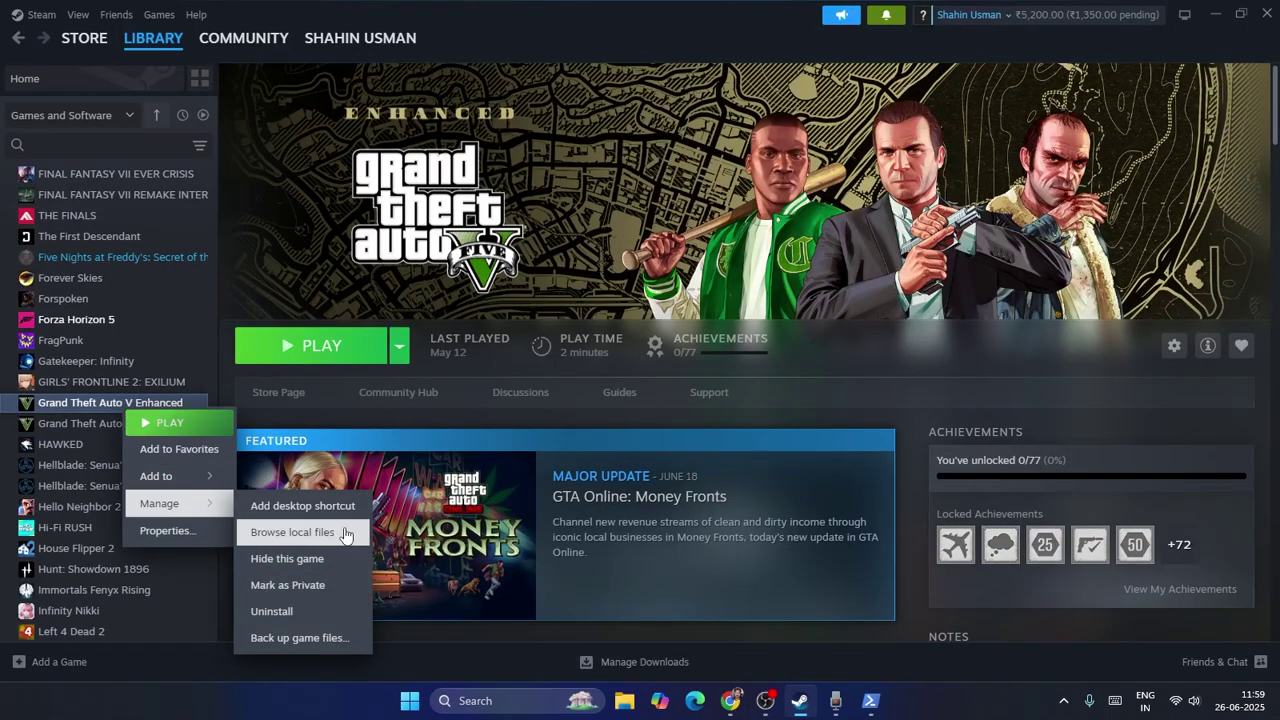
click(322, 455)
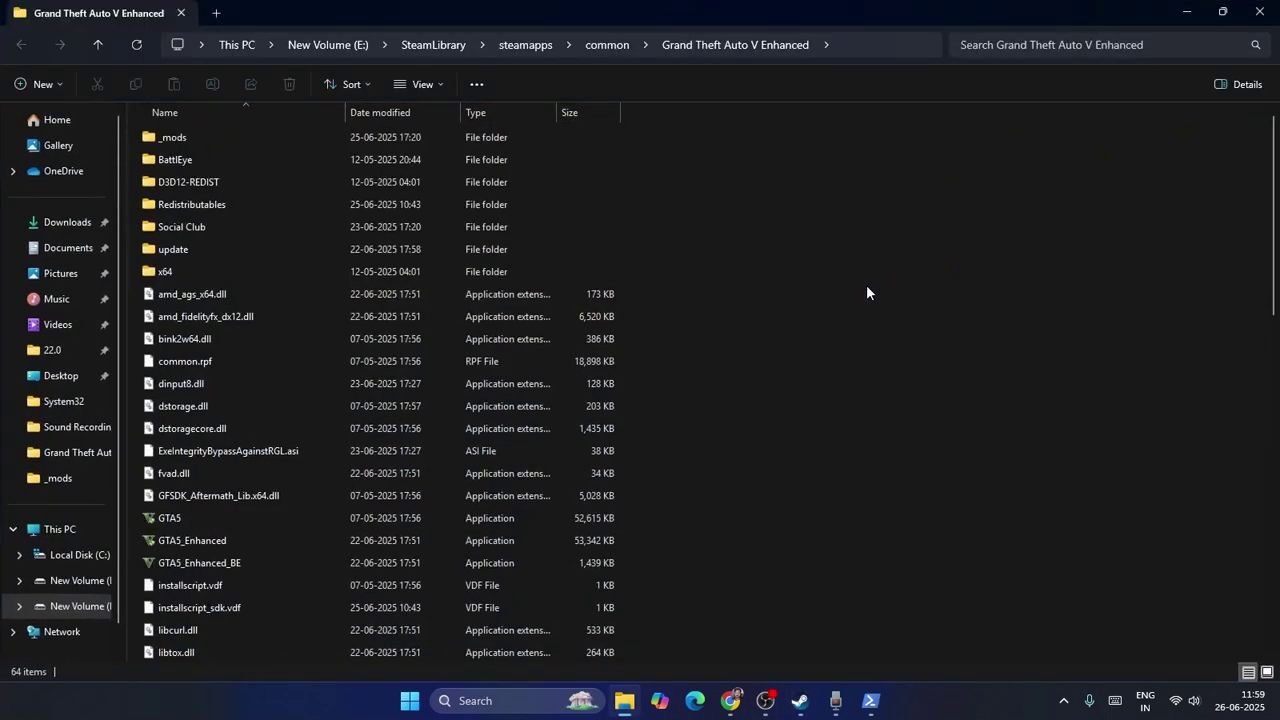
Step: Tick 'Run this program as an administrator' on GTA5's Compatibility tab, then close Explorer
scroll(689, 207, down, 6)
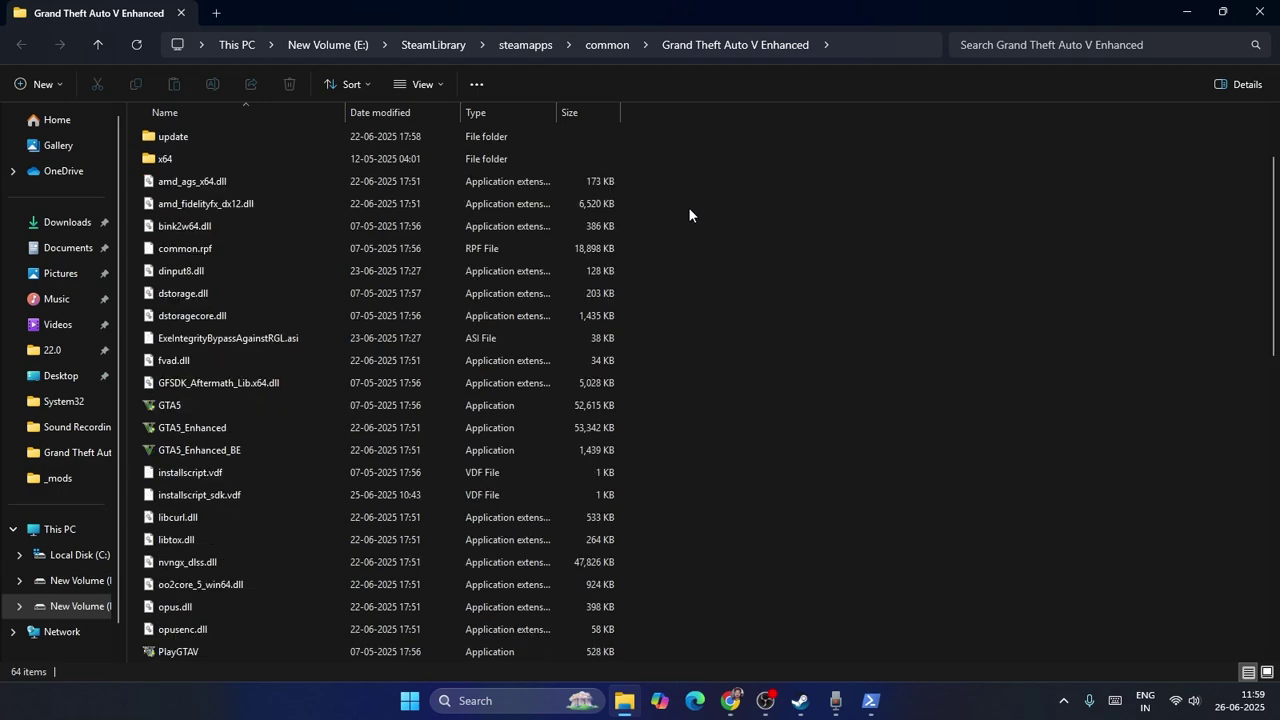
scroll(689, 212, down, 8)
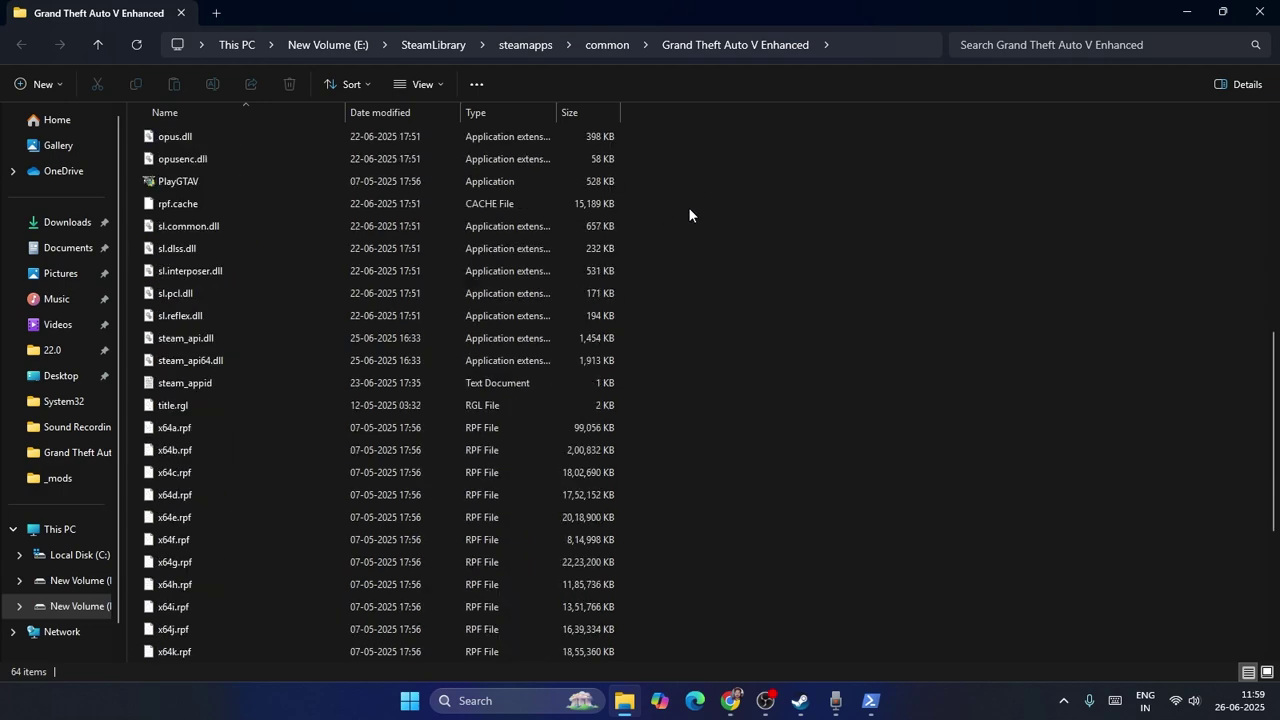
scroll(689, 214, up, 13)
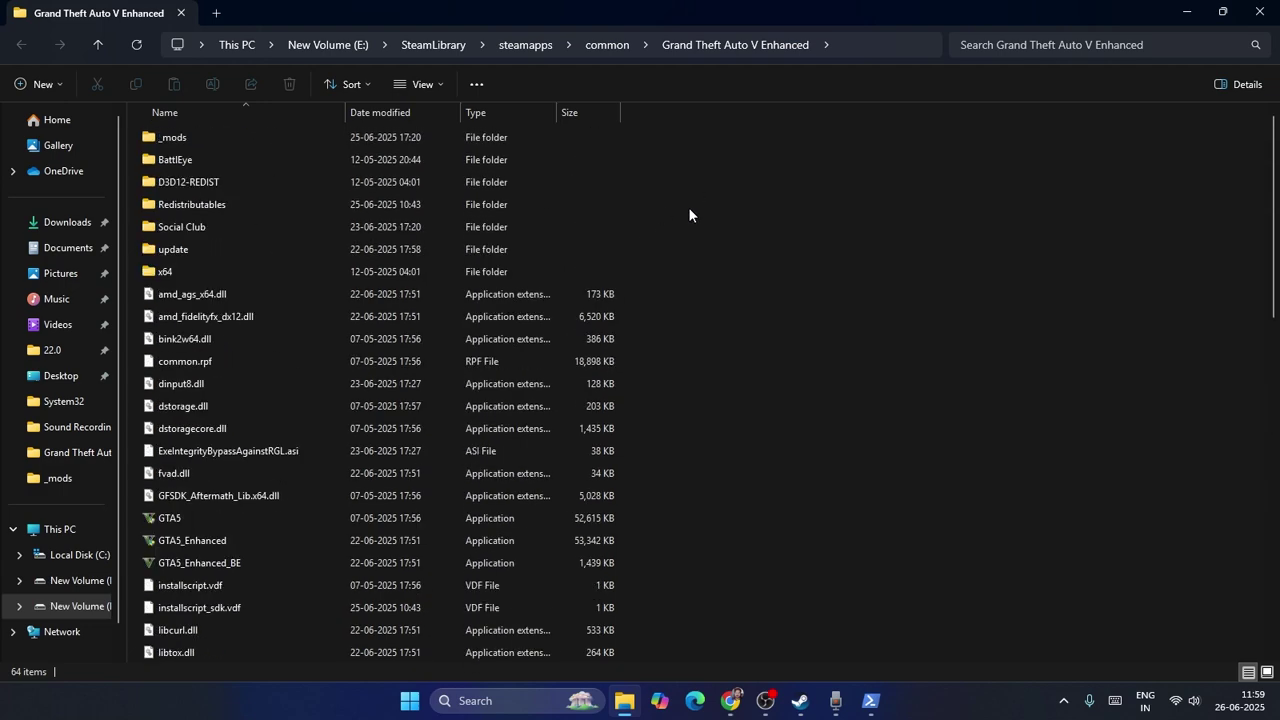
scroll(814, 270, down, 2)
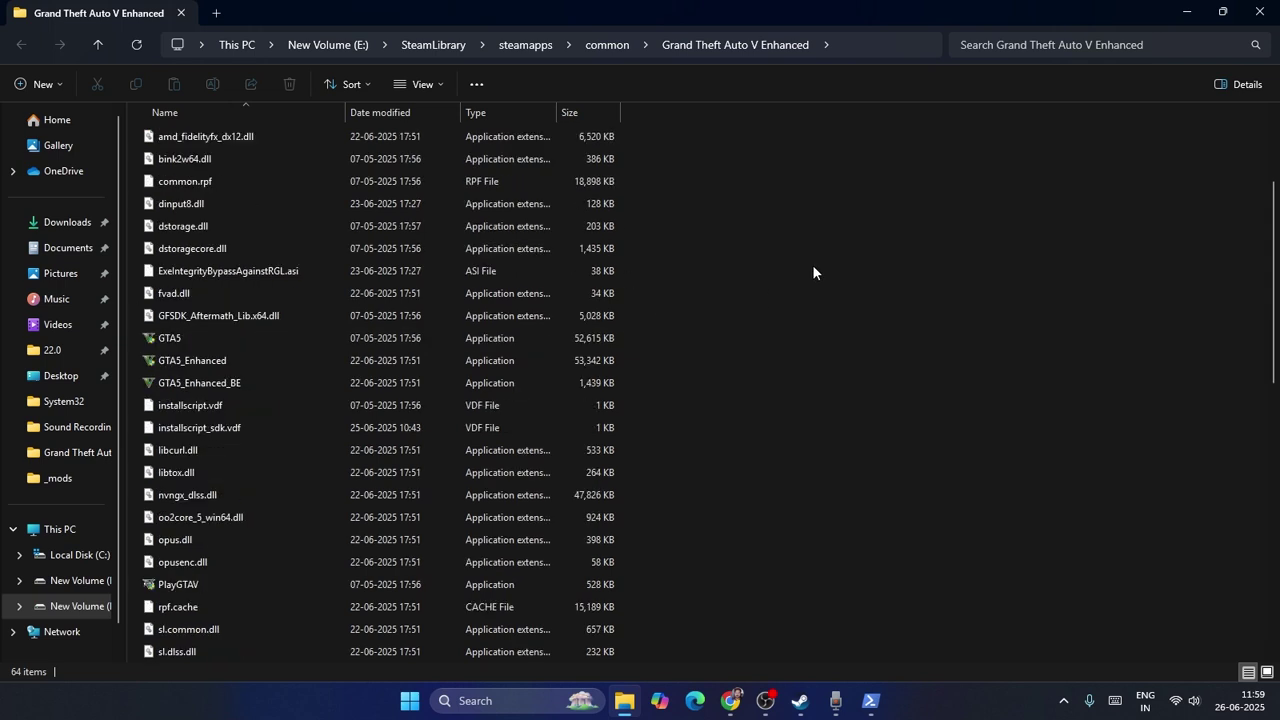
click(174, 338)
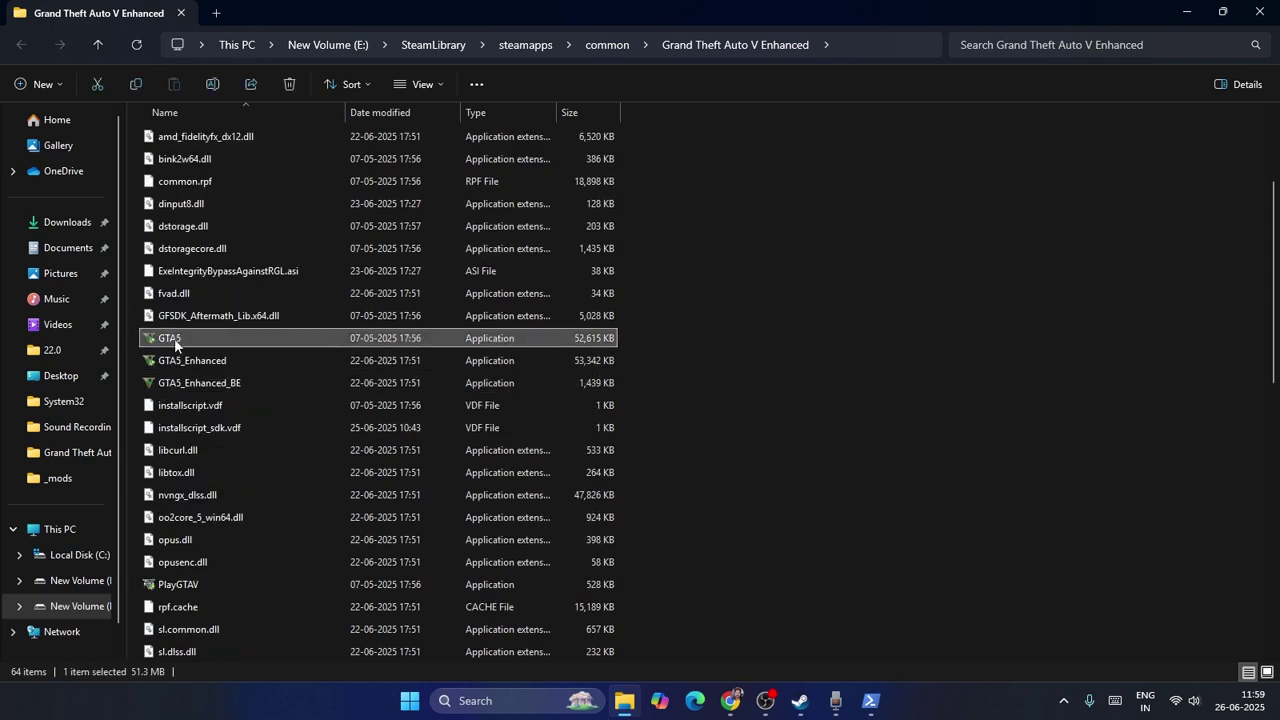
right_click(174, 338)
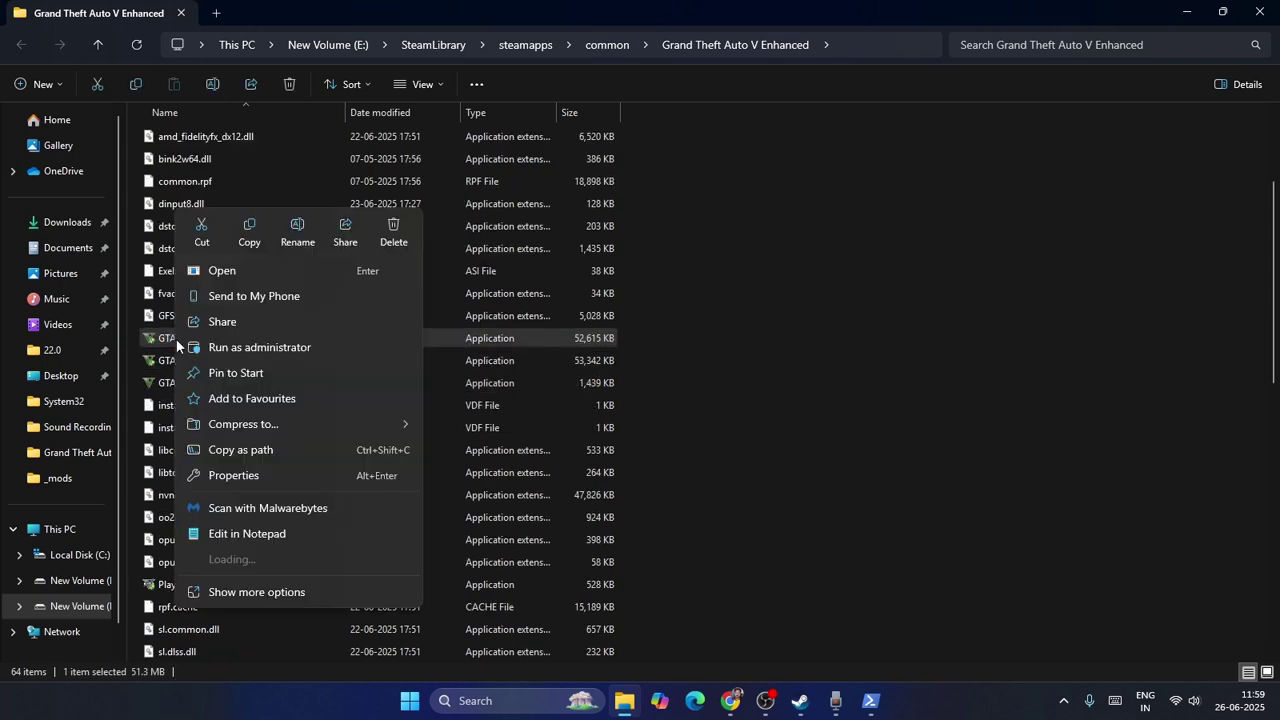
click(256, 592)
click(238, 666)
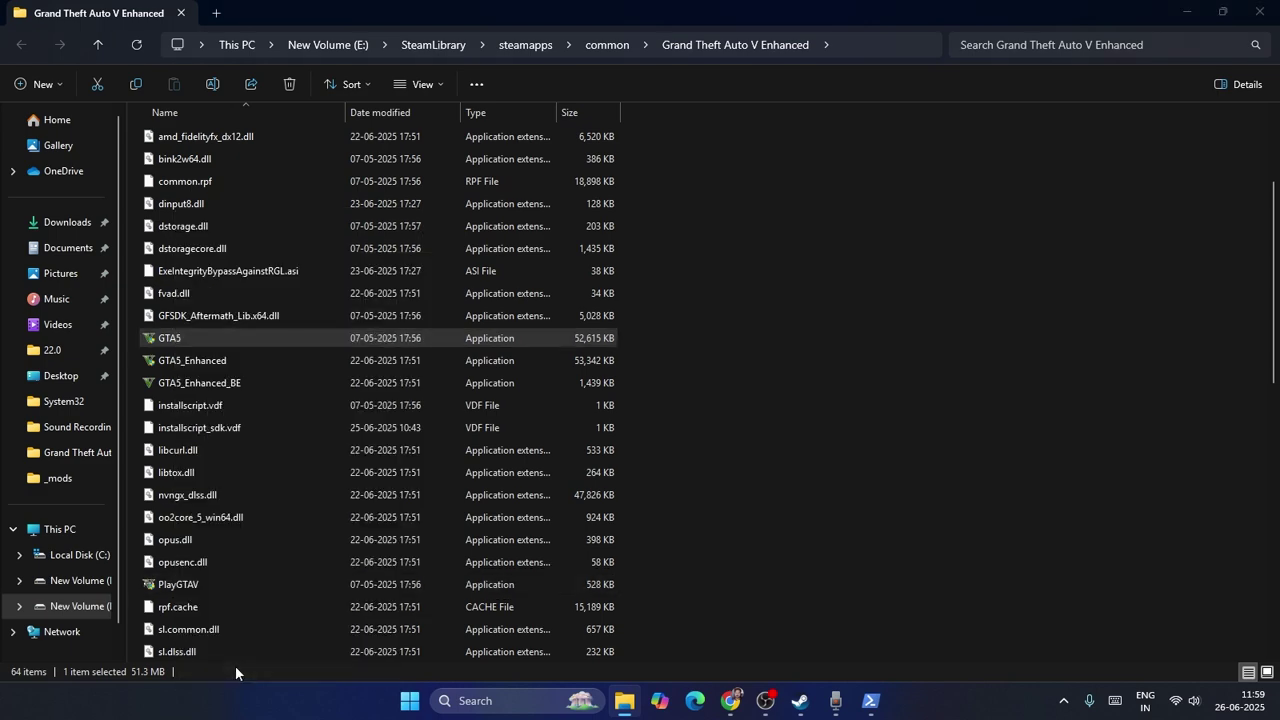
click(328, 277)
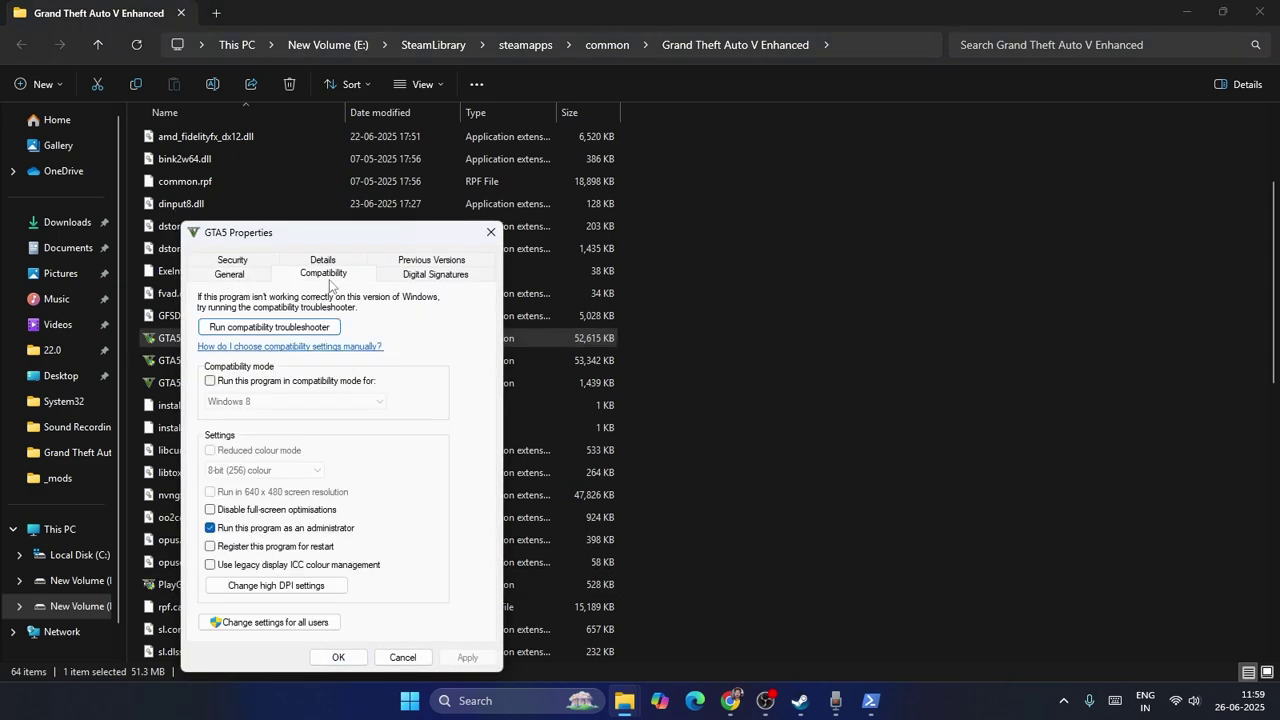
click(210, 529)
click(338, 657)
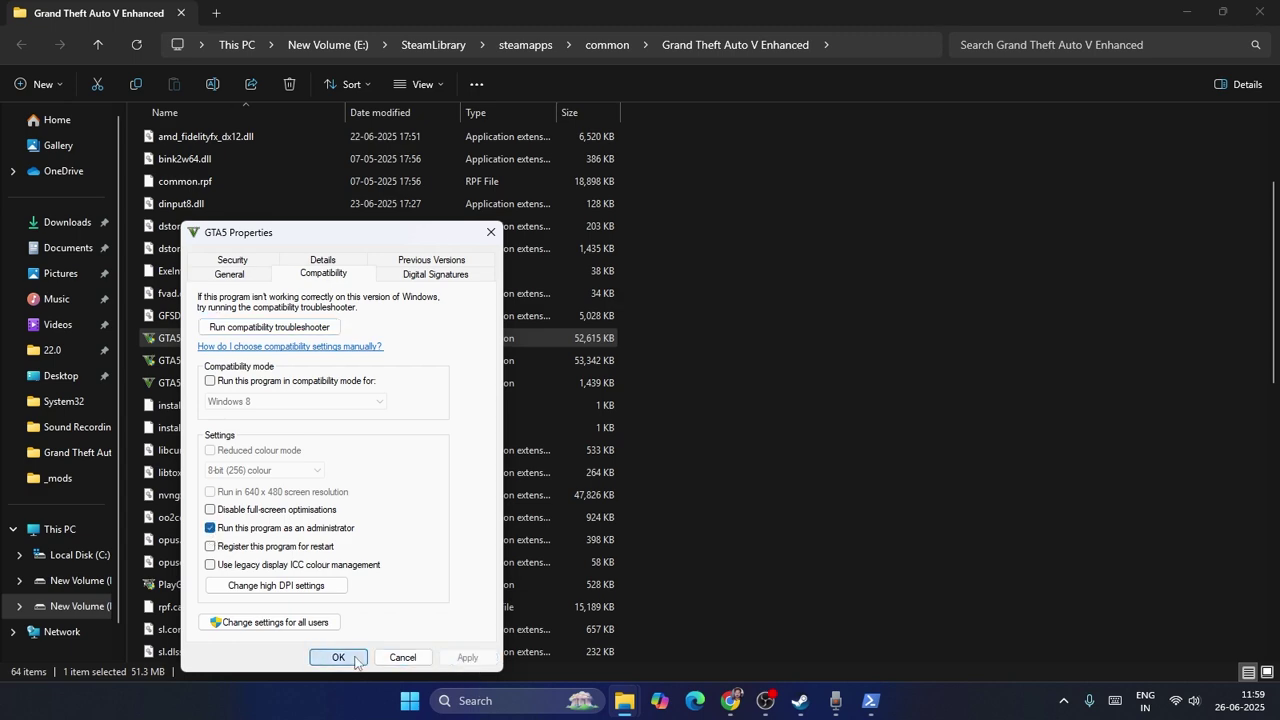
click(1259, 12)
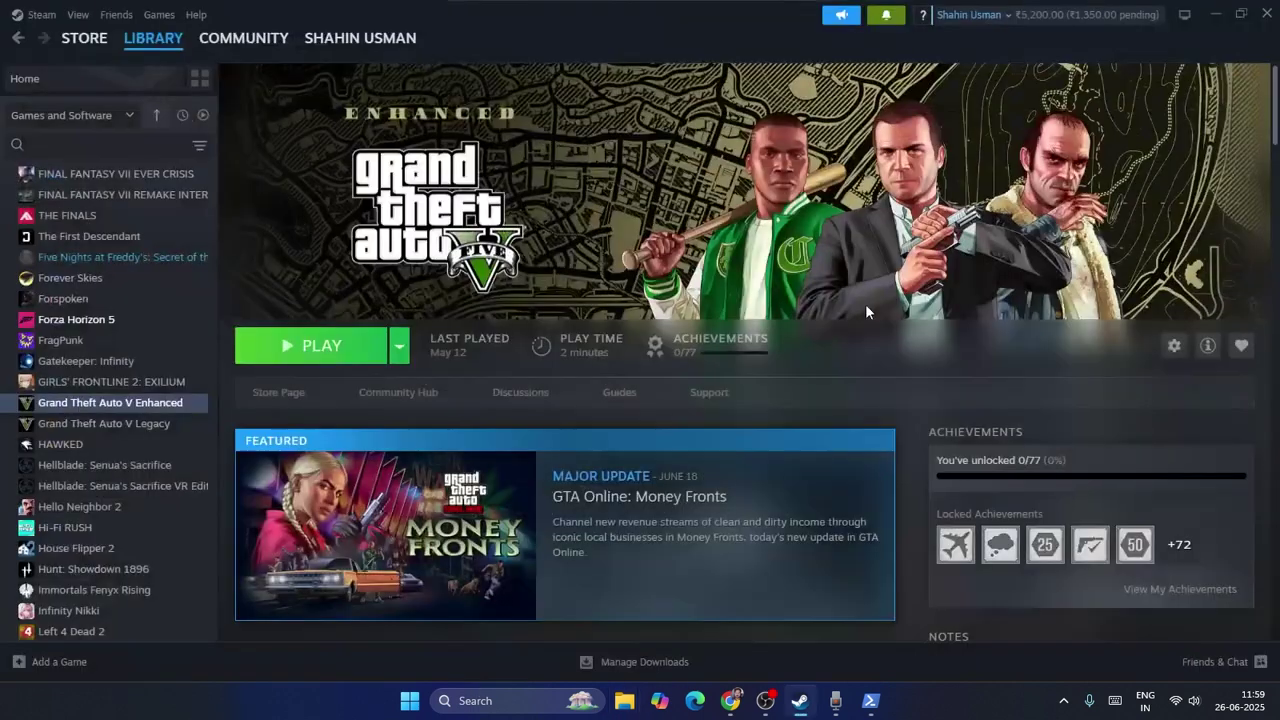